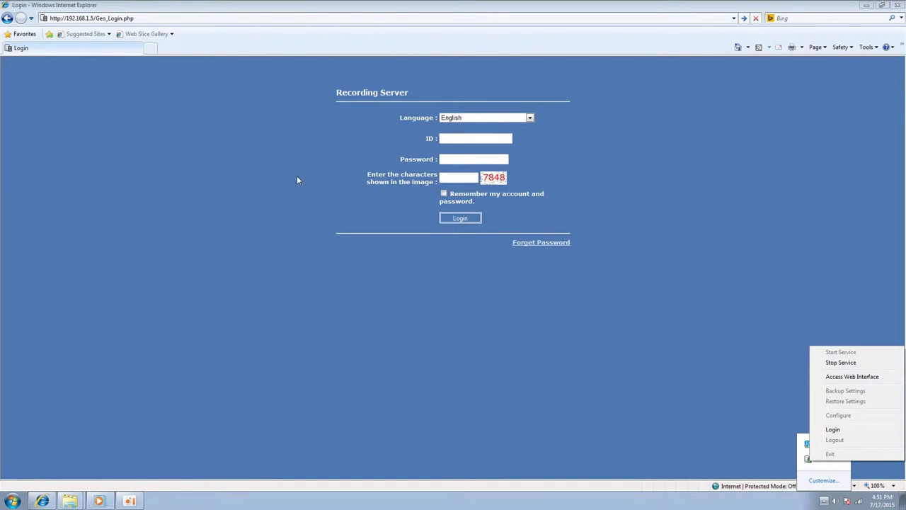
Step: Dismiss the tray menu to reveal the Recording Server login page at 192.168.1.5
click(235, 126)
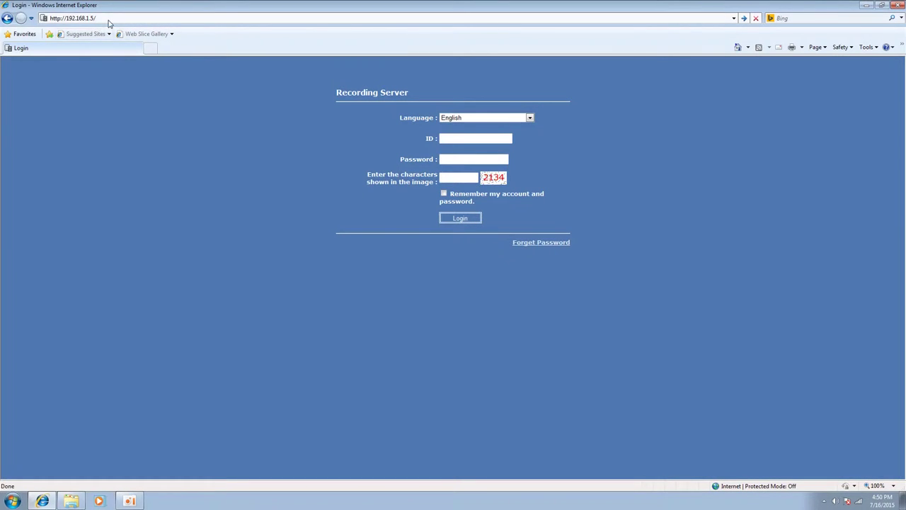
Step: Log in as admin with the account password and the verification characters
click(109, 19)
click(466, 141)
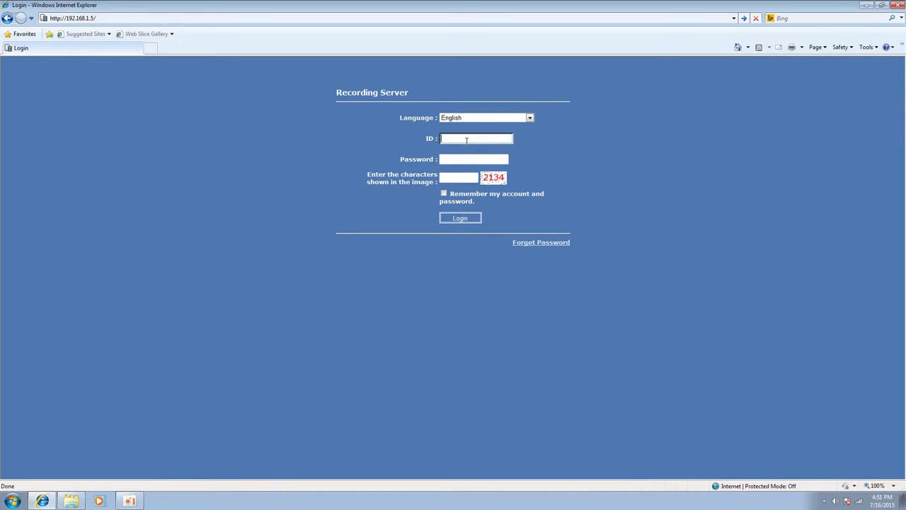
key(Tab)
text(ad)
text(1)
key(Tab)
text(2134)
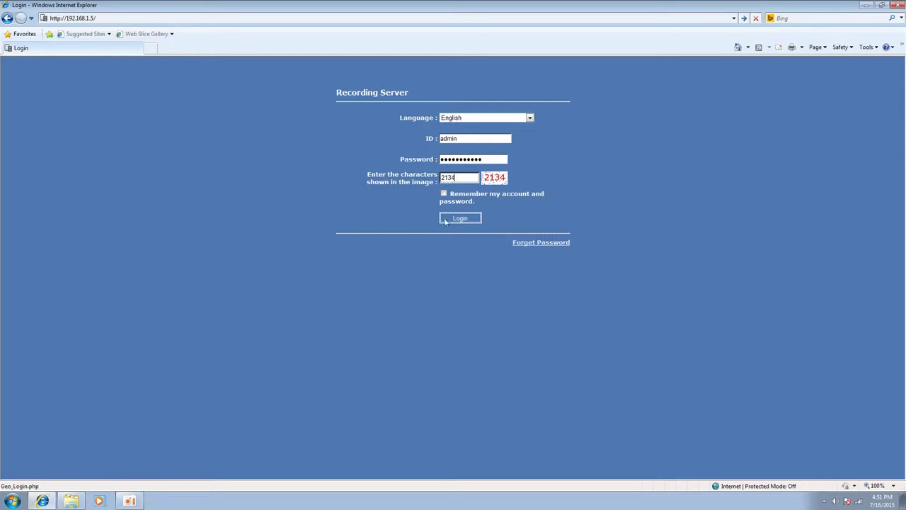
click(456, 219)
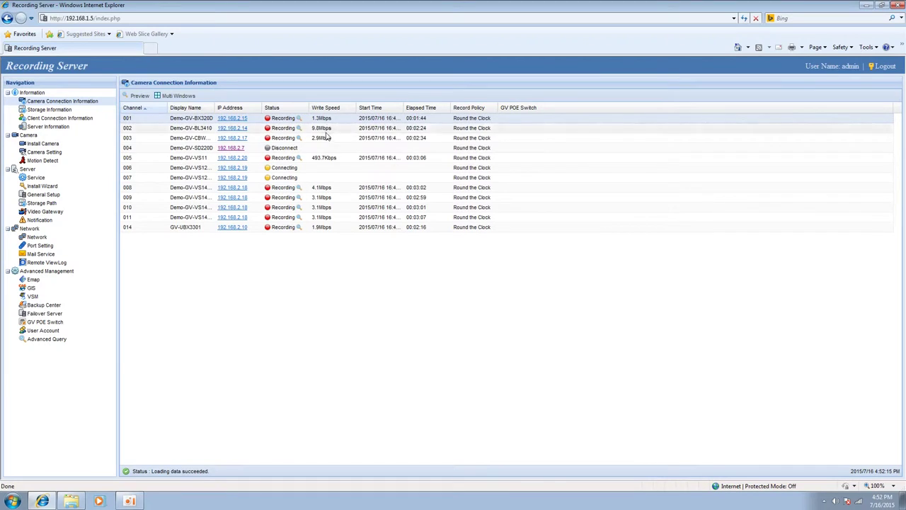
Step: View the Storage, Client Connection and Server Information pages in turn
click(49, 109)
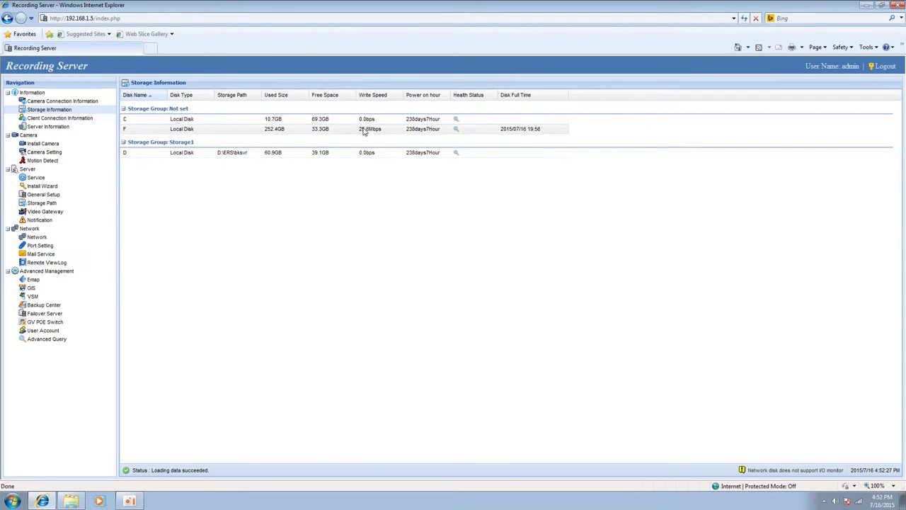
click(61, 119)
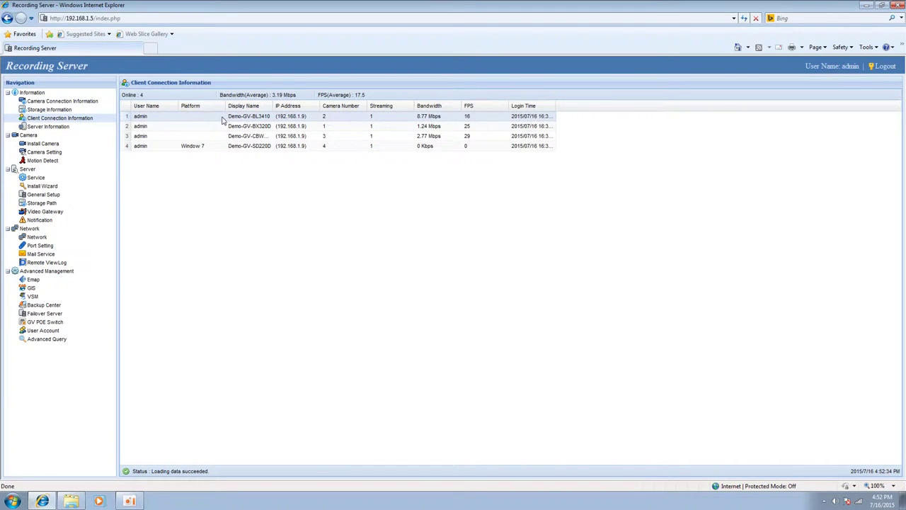
click(83, 128)
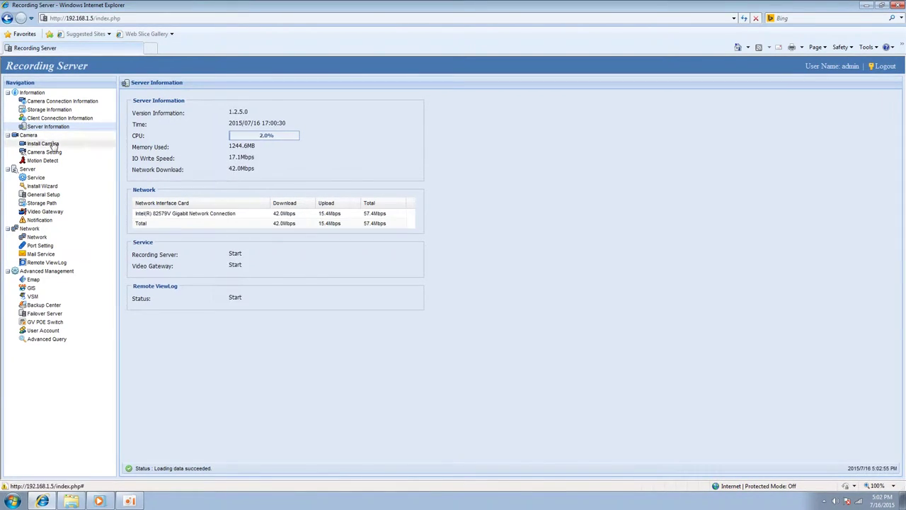
Step: Edit camera 1 (Demo-GV-BX320D) from Install Camera > Camera Setting
click(56, 144)
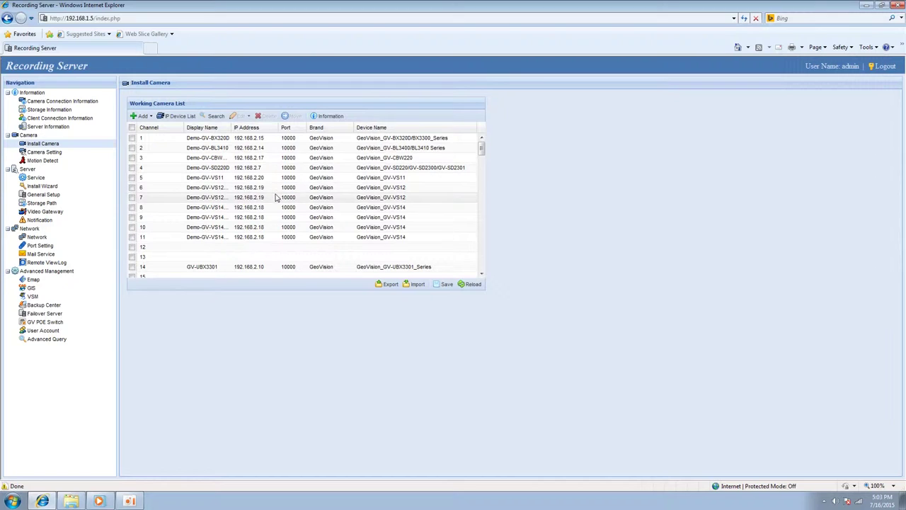
click(68, 152)
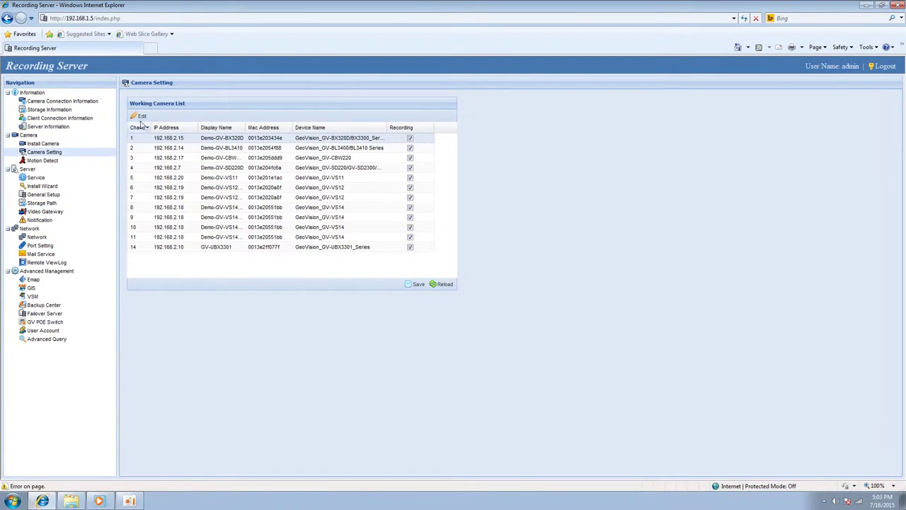
click(141, 116)
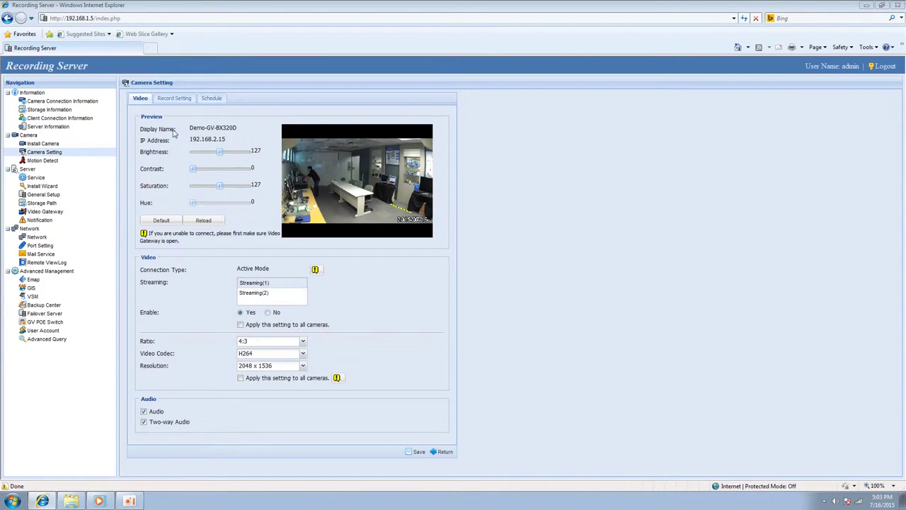
Step: Check the Record Policy options without changing them, then view the July 2015 schedule calendar
click(175, 100)
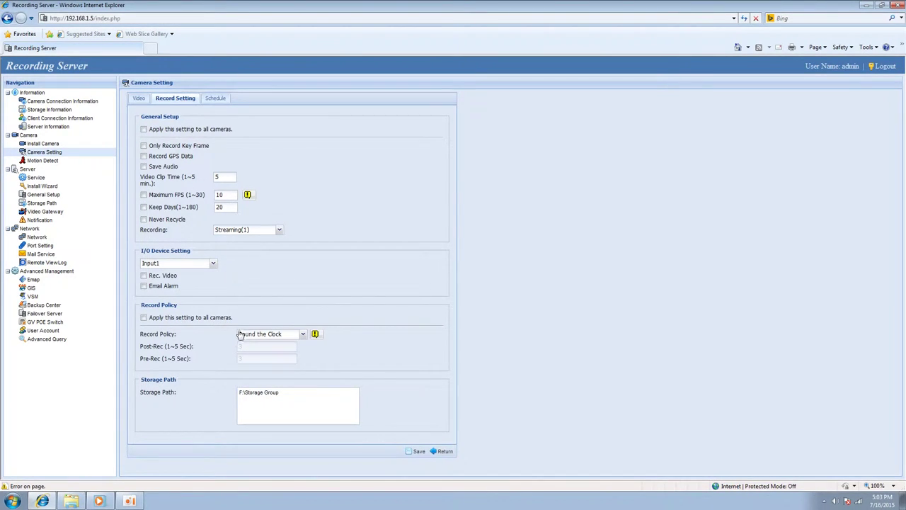
click(274, 334)
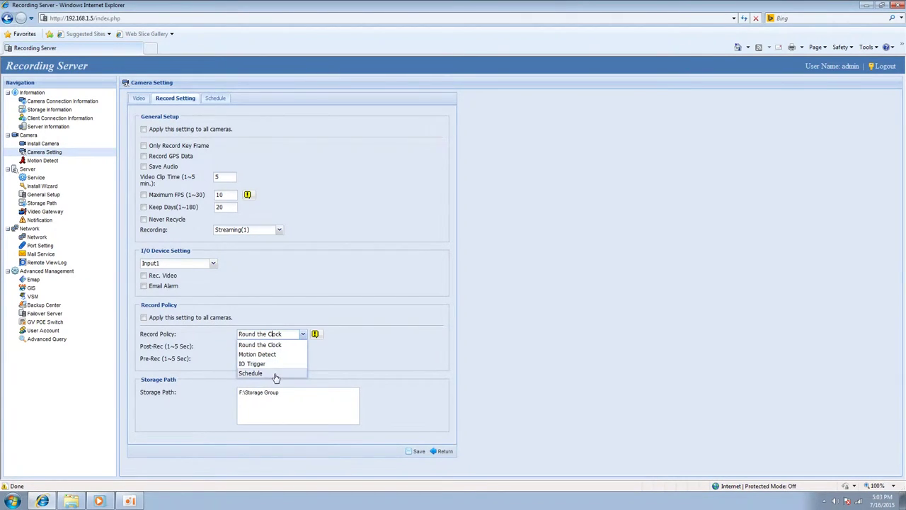
click(341, 373)
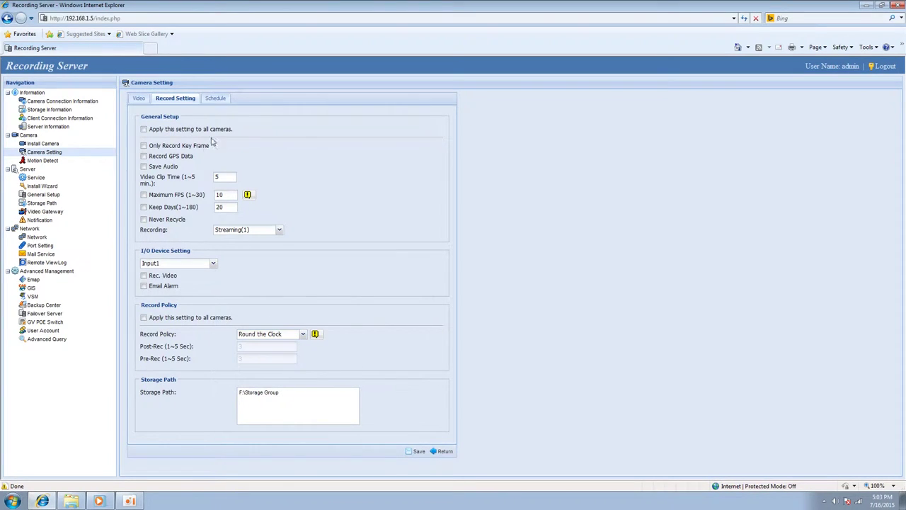
click(220, 103)
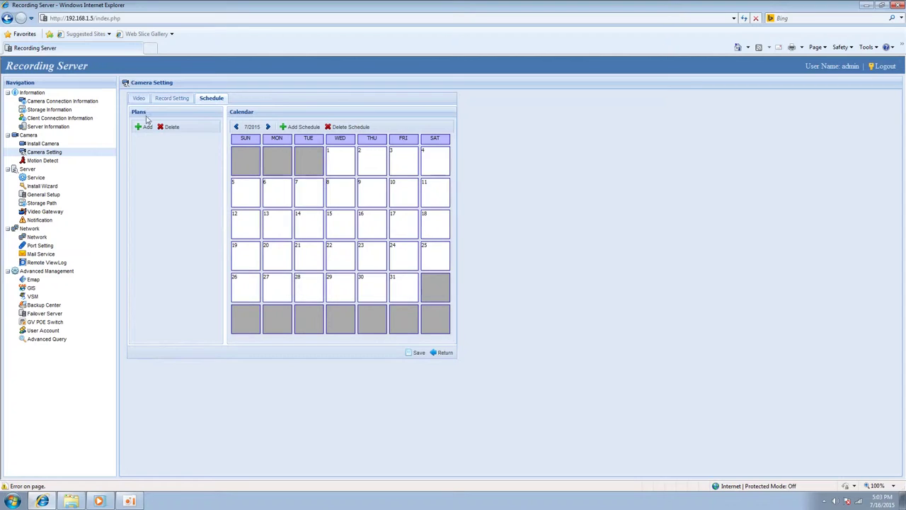
Step: Draw a motion area on the Demo-GV-BX320D preview, disable camera motion detection, and save
click(79, 163)
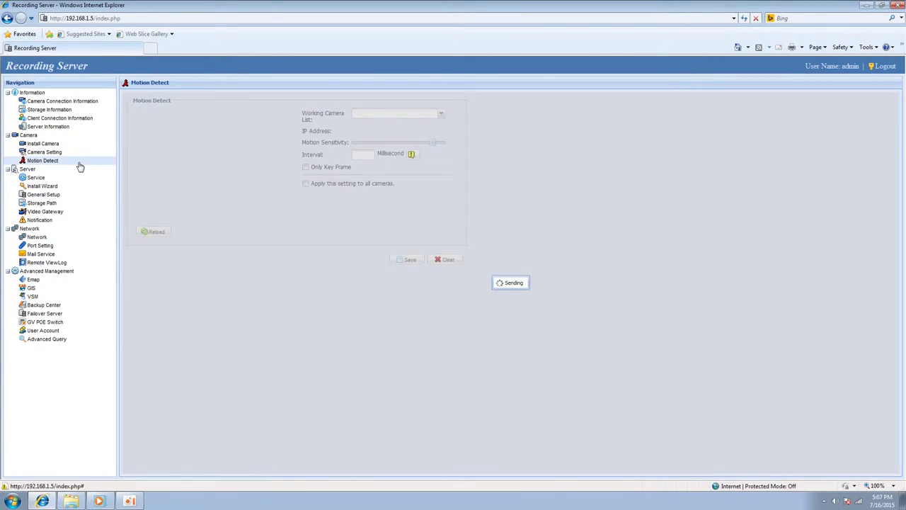
drag(151, 137, 222, 206)
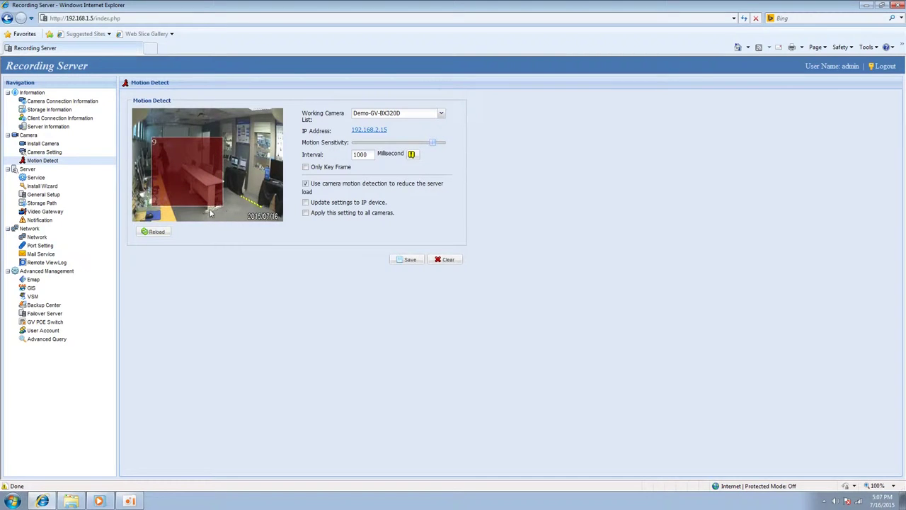
right_click(191, 186)
click(208, 192)
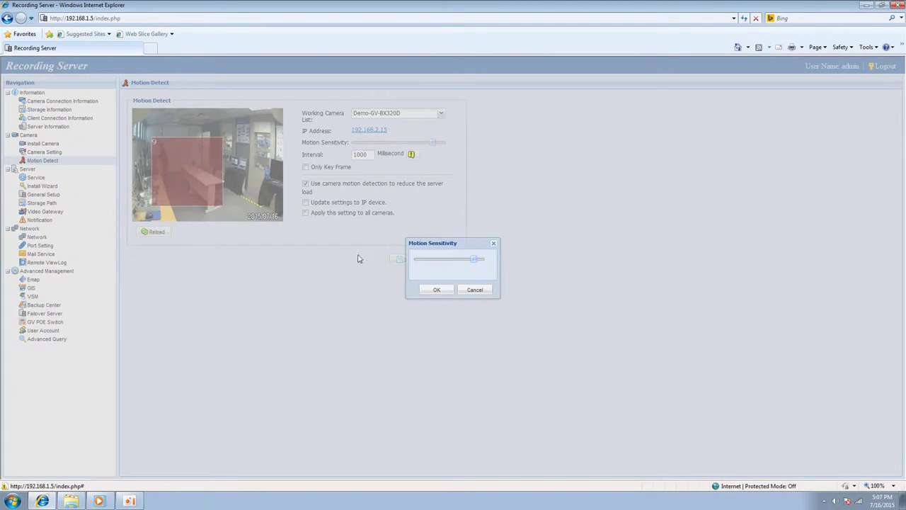
click(470, 290)
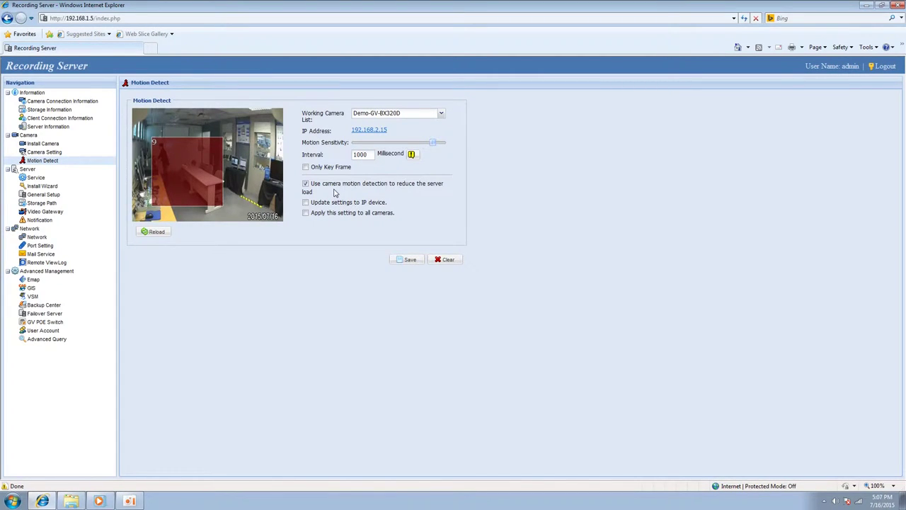
click(306, 185)
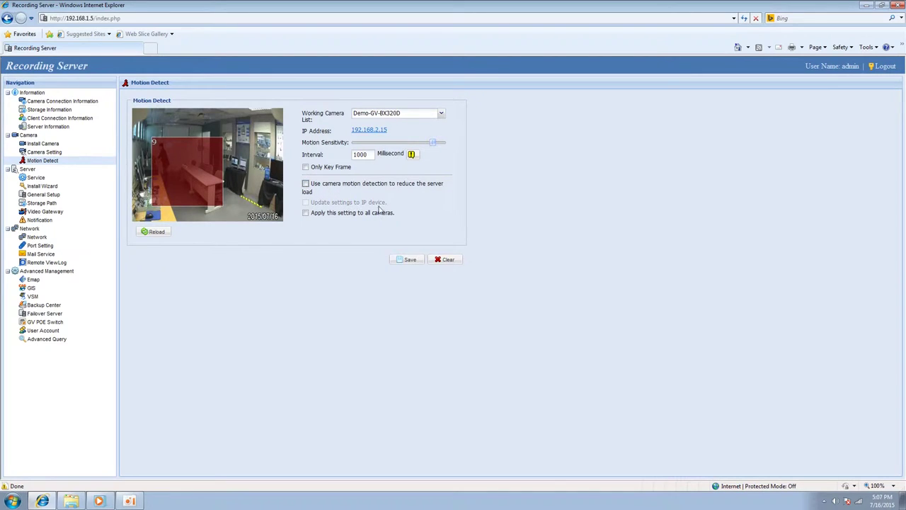
click(407, 260)
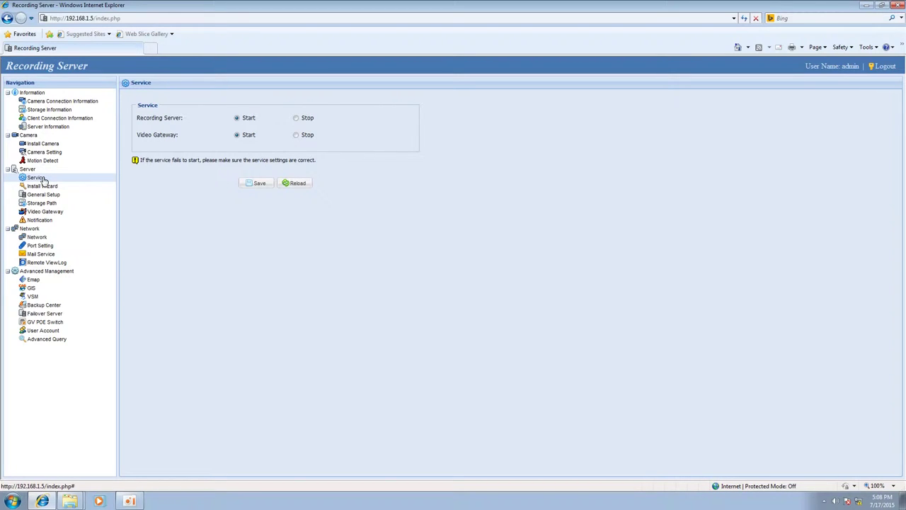
Step: Run the Install Wizard through its storage and service pages and finish it
click(37, 178)
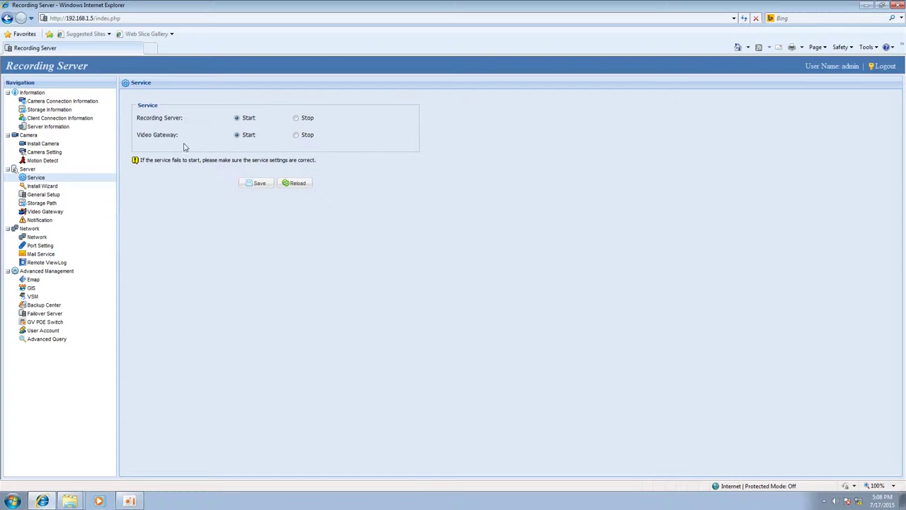
click(43, 186)
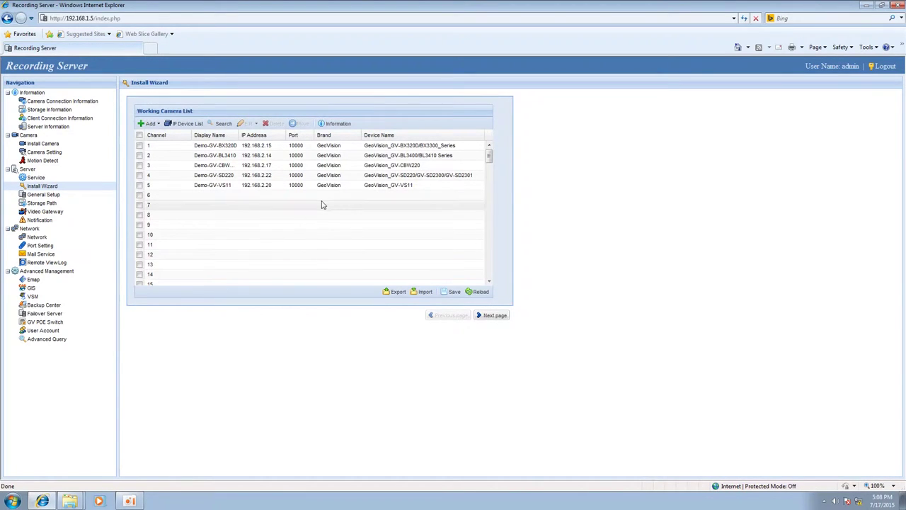
click(488, 316)
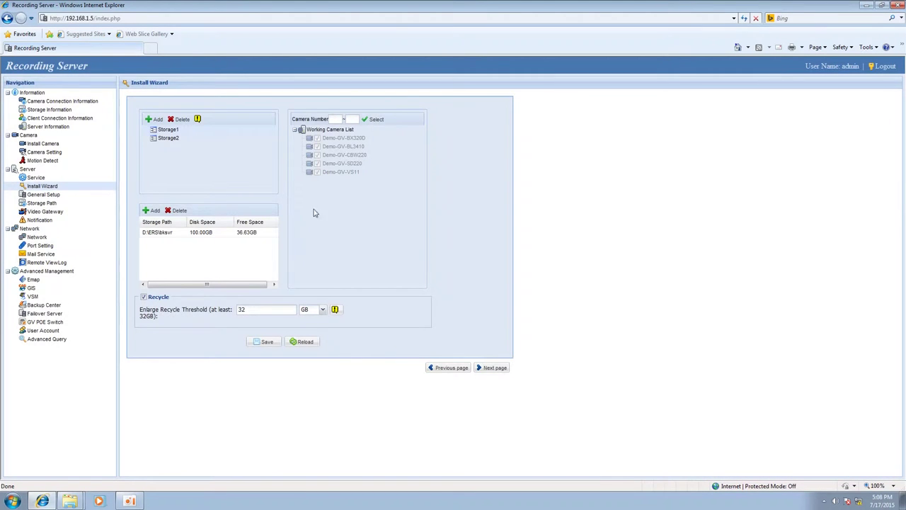
click(496, 368)
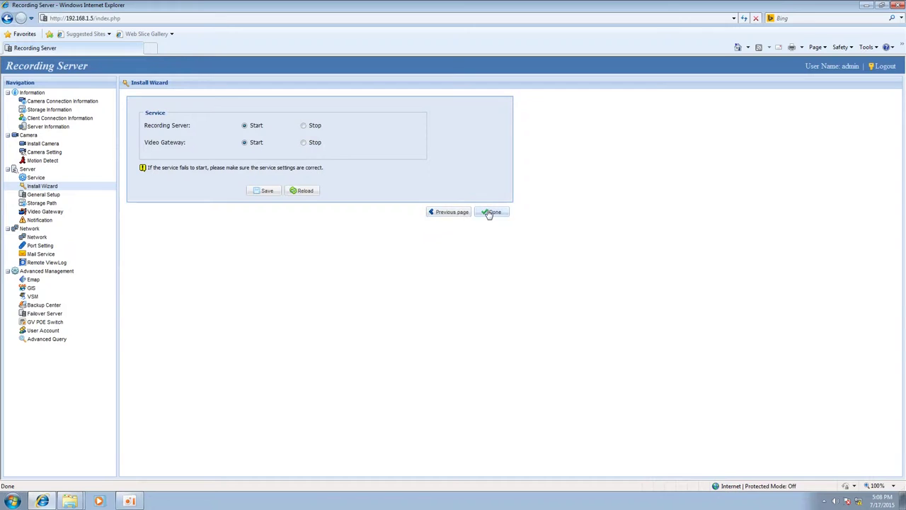
click(103, 196)
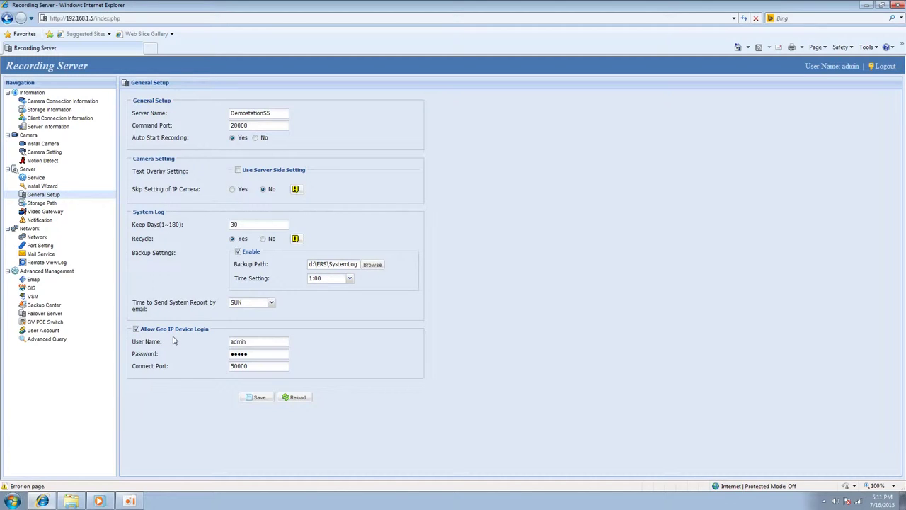
Step: Save General Setup, then review e-mail alerts for Camera Connection Lost, USB Protection Key Removed and Start Recycle
click(257, 397)
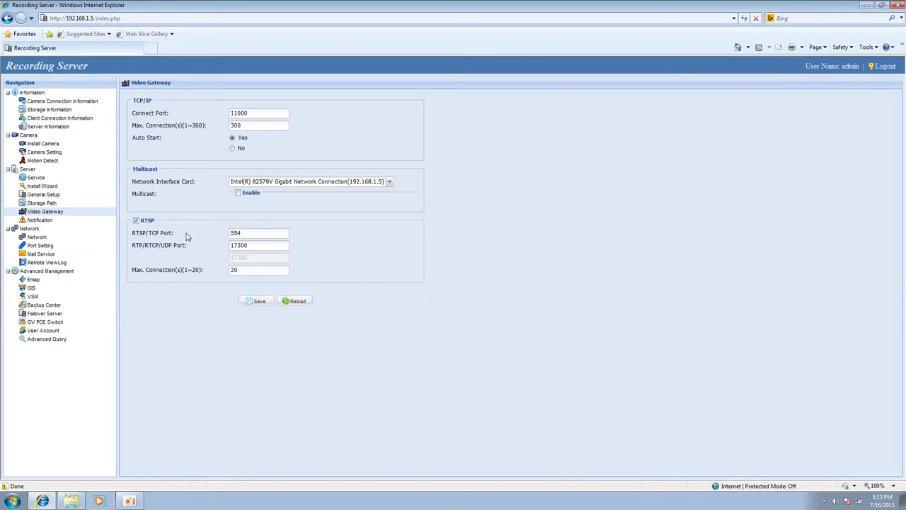
click(80, 221)
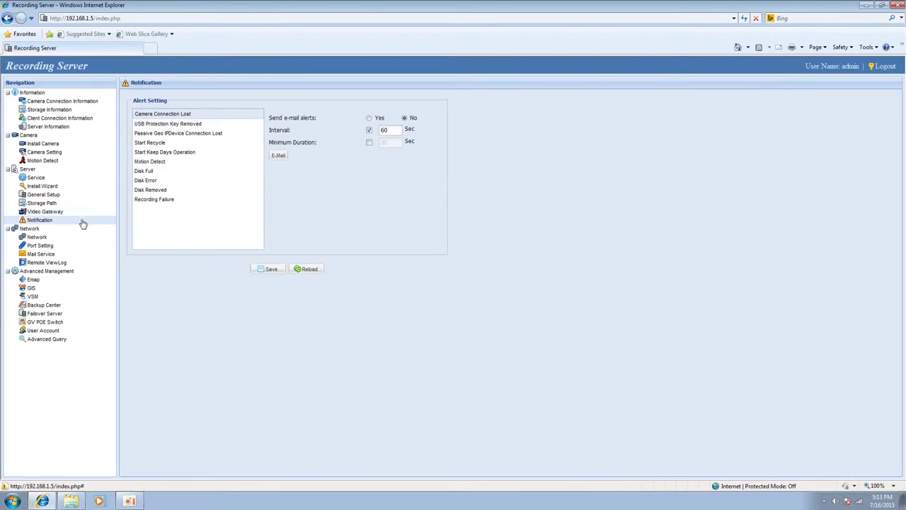
click(194, 123)
click(191, 115)
click(187, 142)
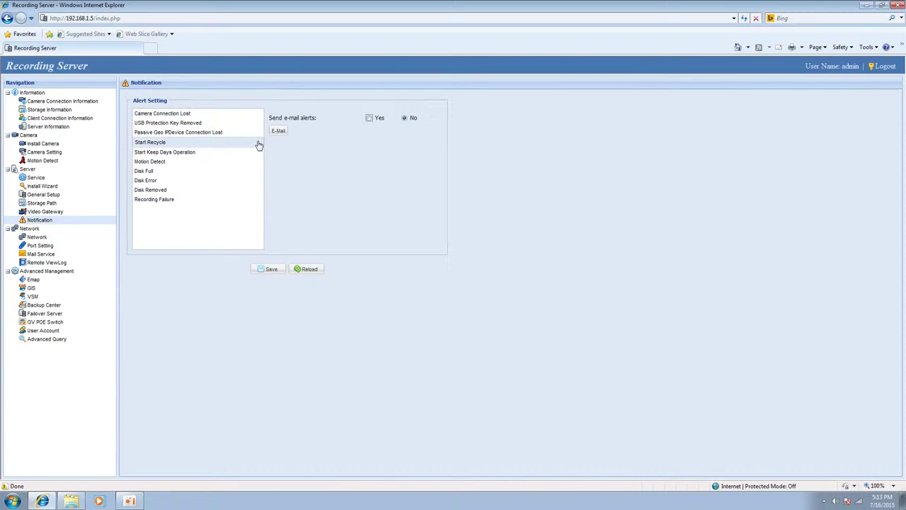
click(279, 134)
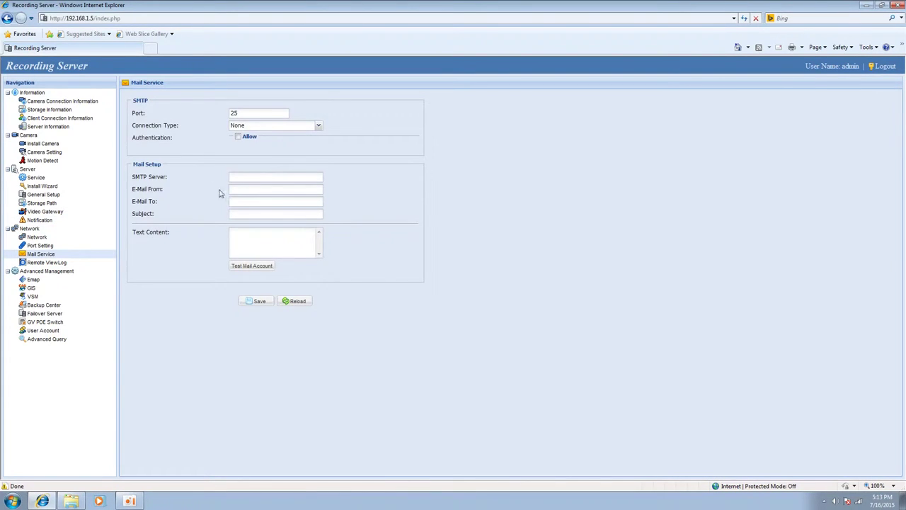
click(84, 242)
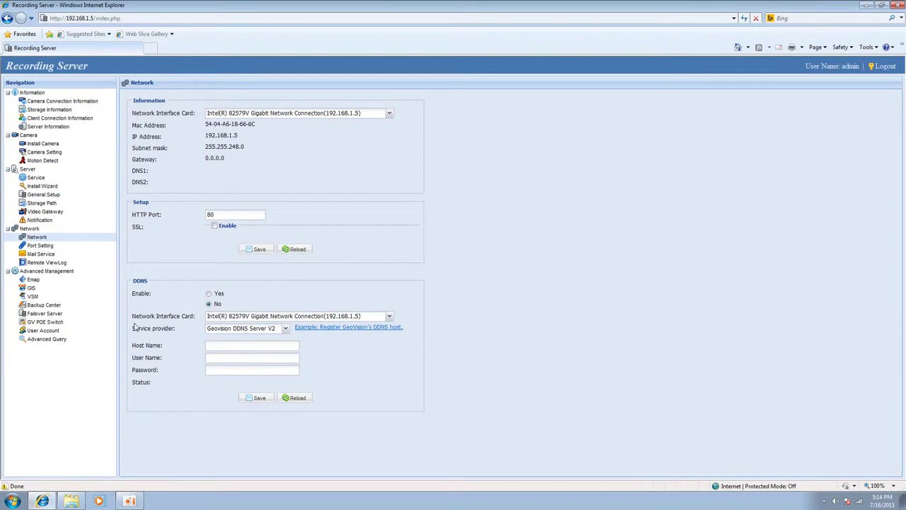
Step: Browse the Port Setting, Mail Service, Remote ViewLog and Emap settings pages
click(55, 246)
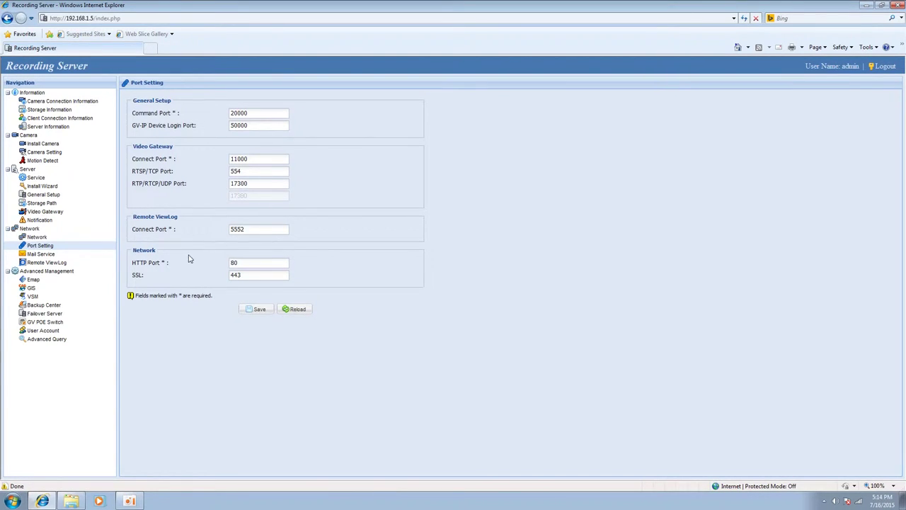
click(43, 254)
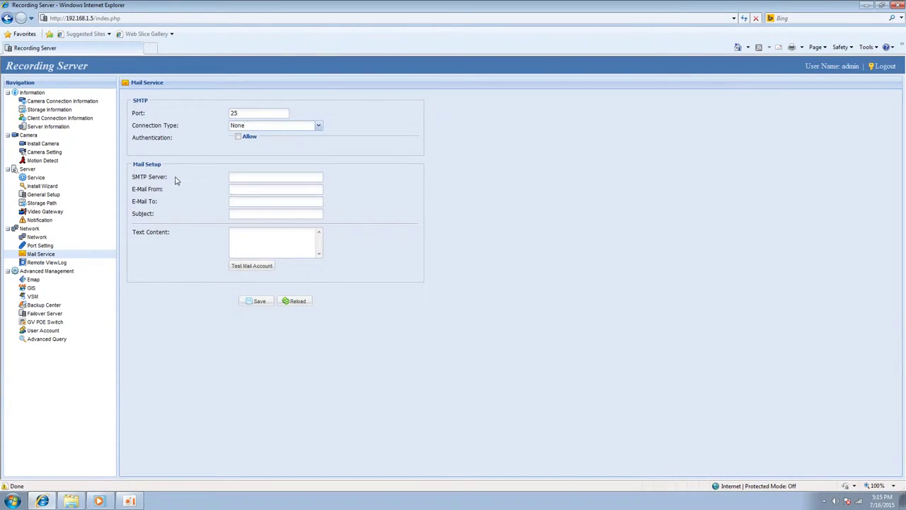
click(71, 264)
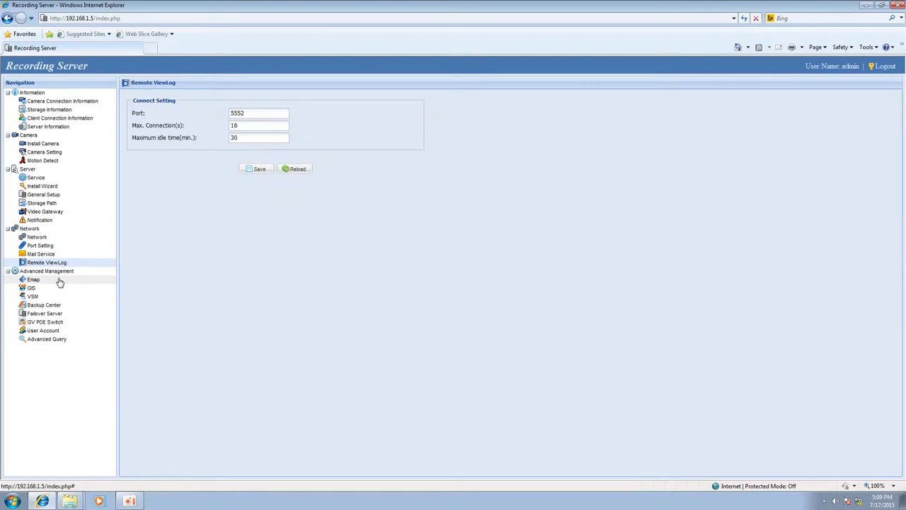
click(59, 280)
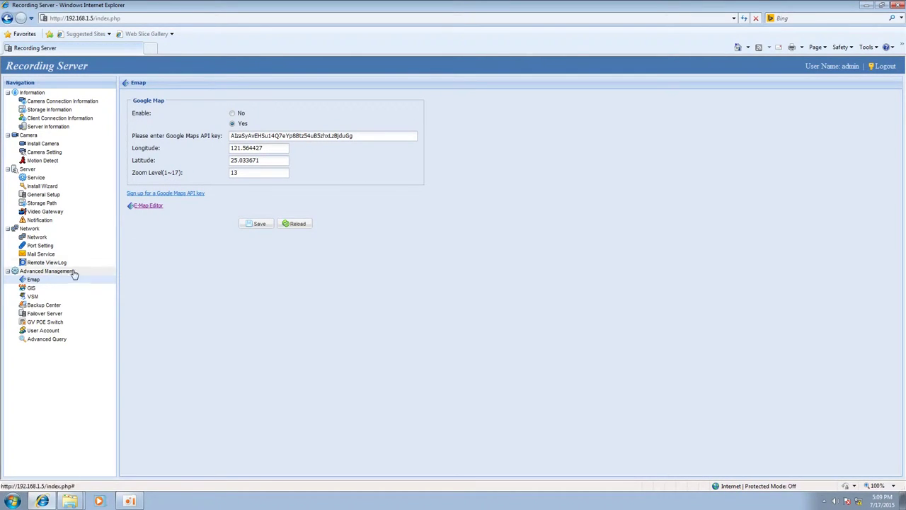
Step: Browse the GIS, VSM, Backup Center, Failover Server and GV POE Switch setup pages
click(63, 289)
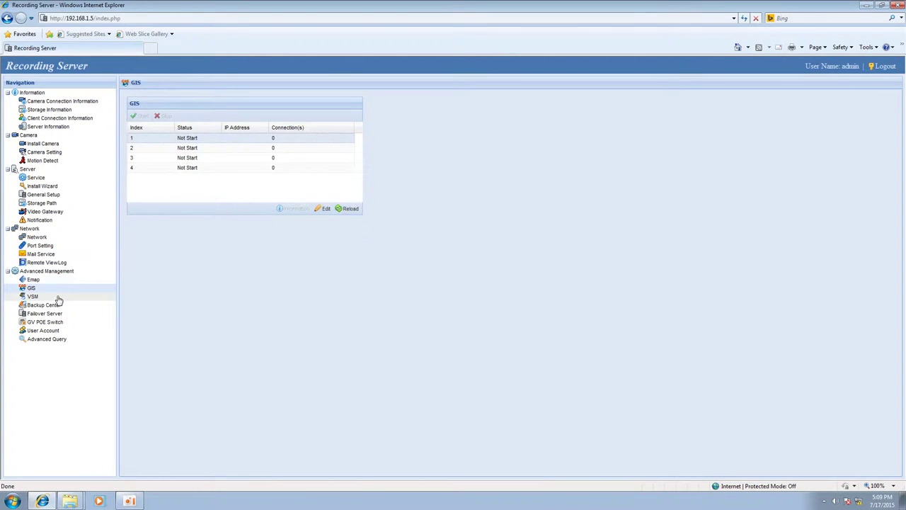
click(51, 298)
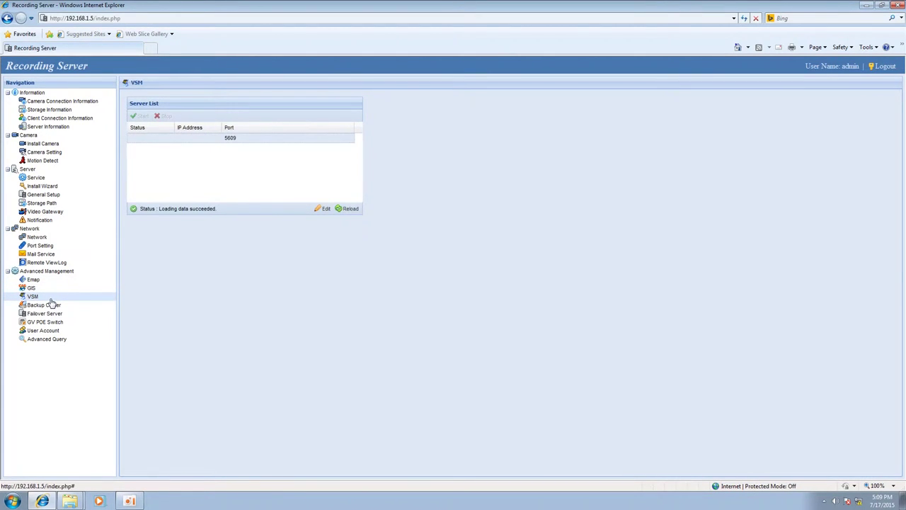
click(53, 305)
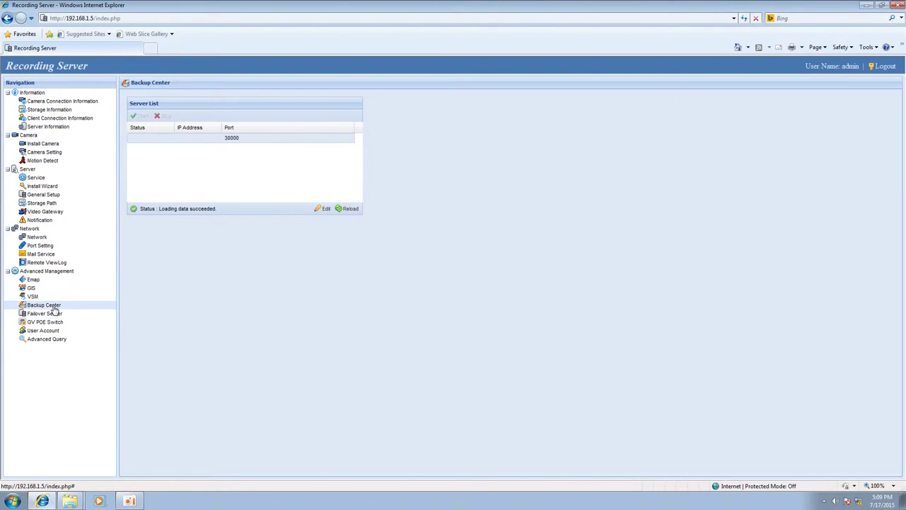
click(56, 314)
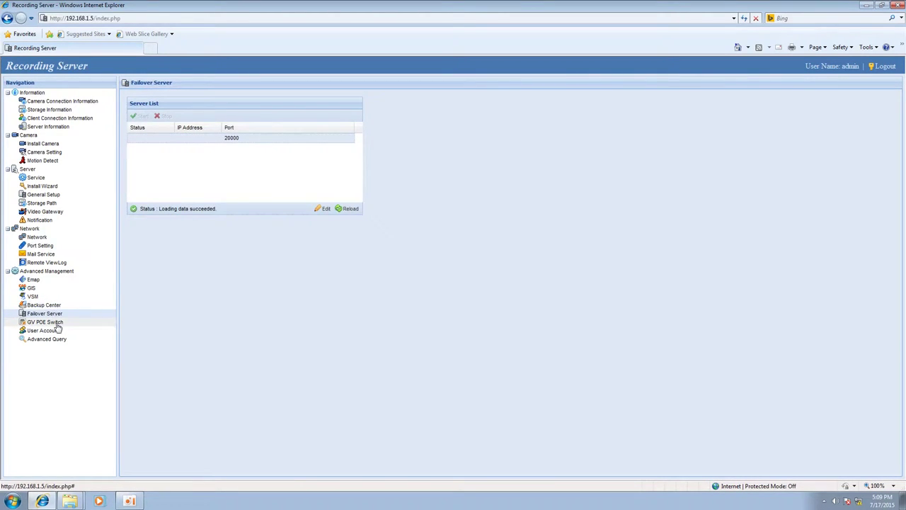
click(58, 324)
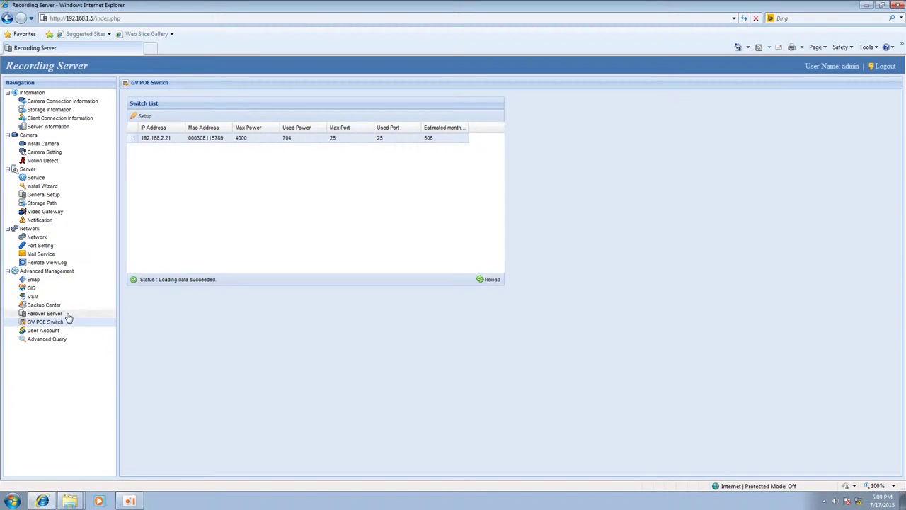
click(142, 117)
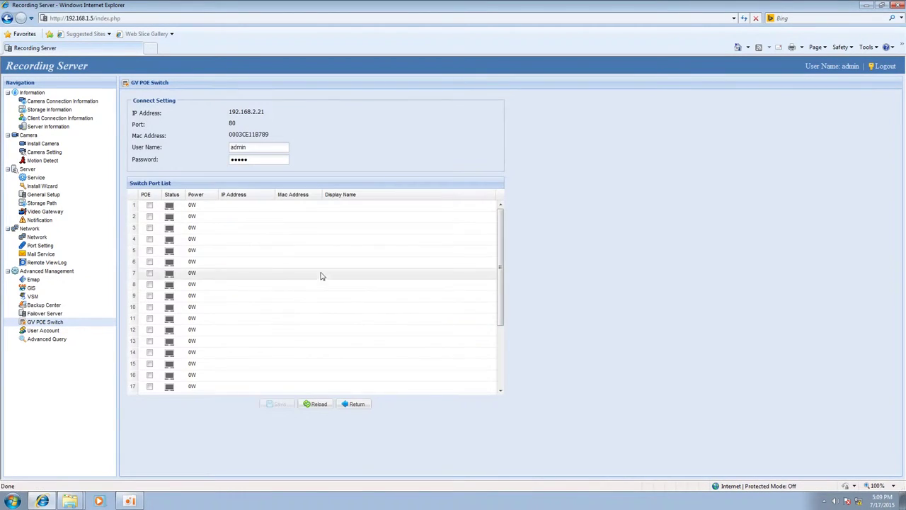
Step: Check the User Account list and open Advanced Query in a maximized window
click(39, 333)
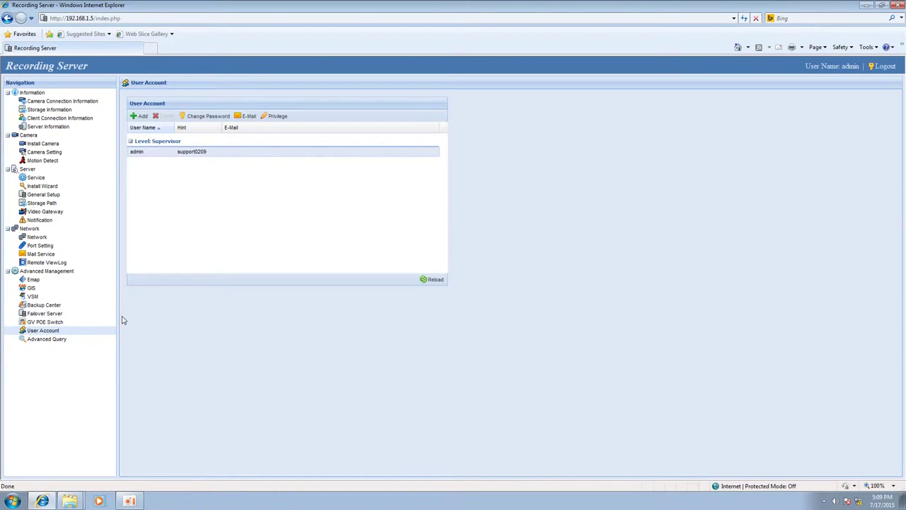
click(47, 339)
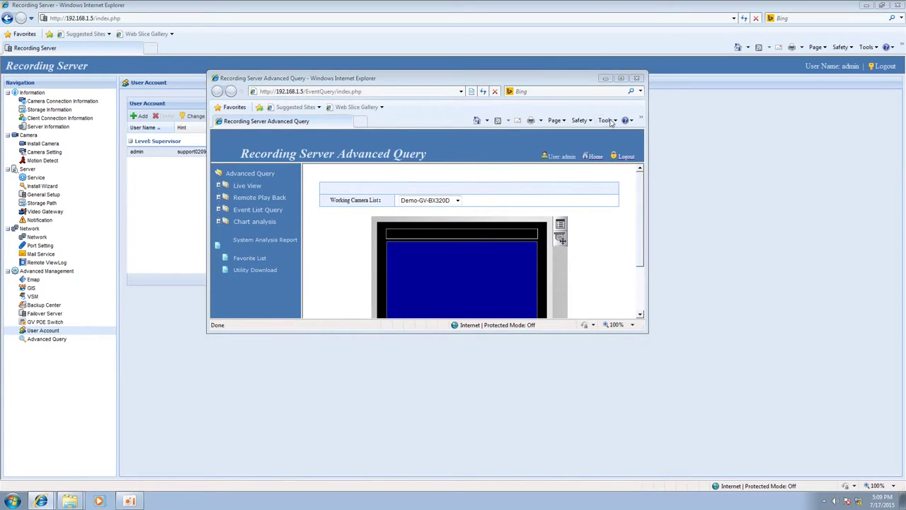
click(621, 78)
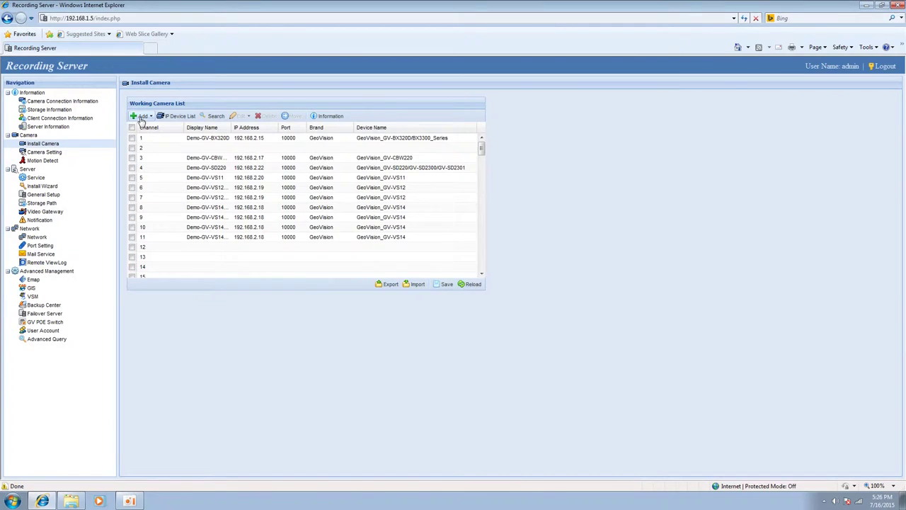
Step: Start adding a new camera host manually, keeping Active Mode as connection type
click(141, 117)
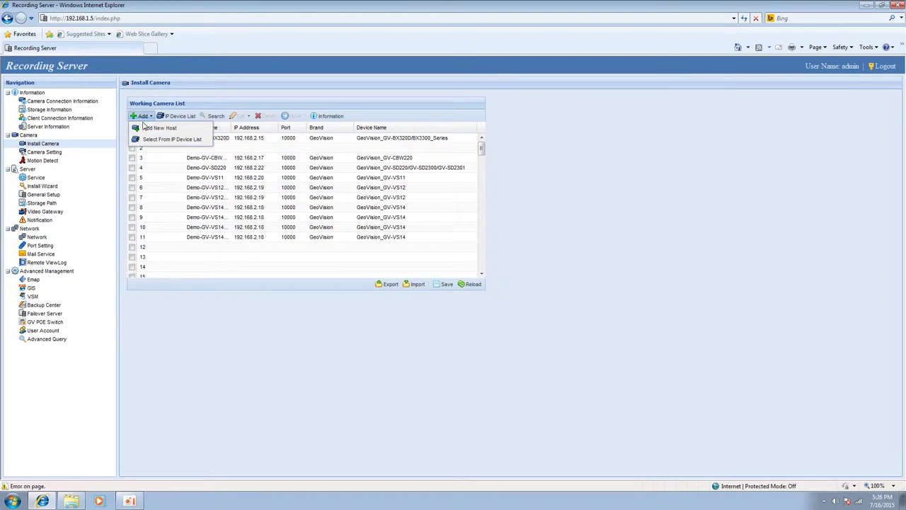
click(160, 129)
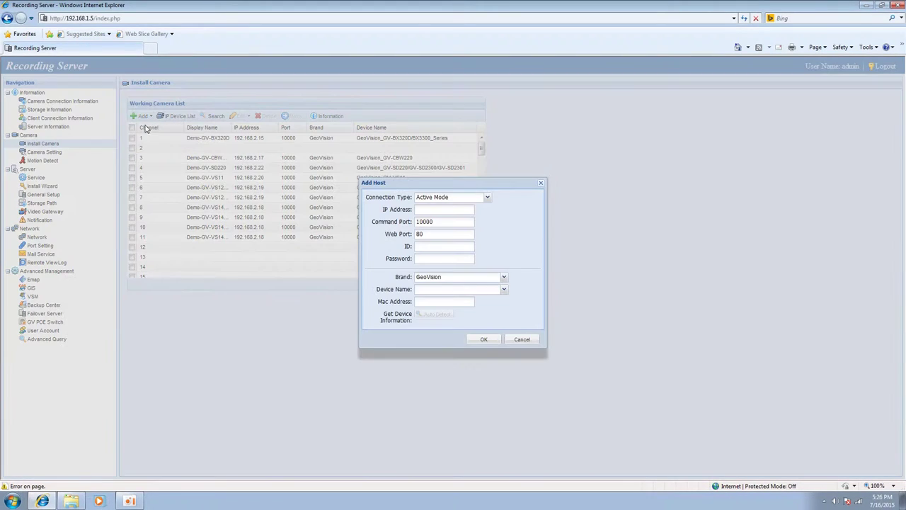
click(442, 199)
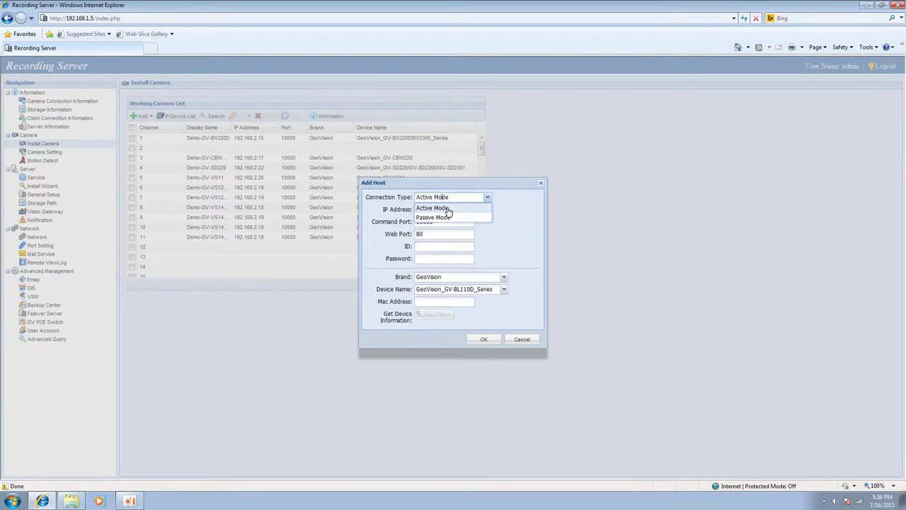
click(396, 213)
click(433, 199)
click(442, 208)
Step: Enter host 192.168.2.14 with its login ID, auto-detect the model, and confirm
click(424, 209)
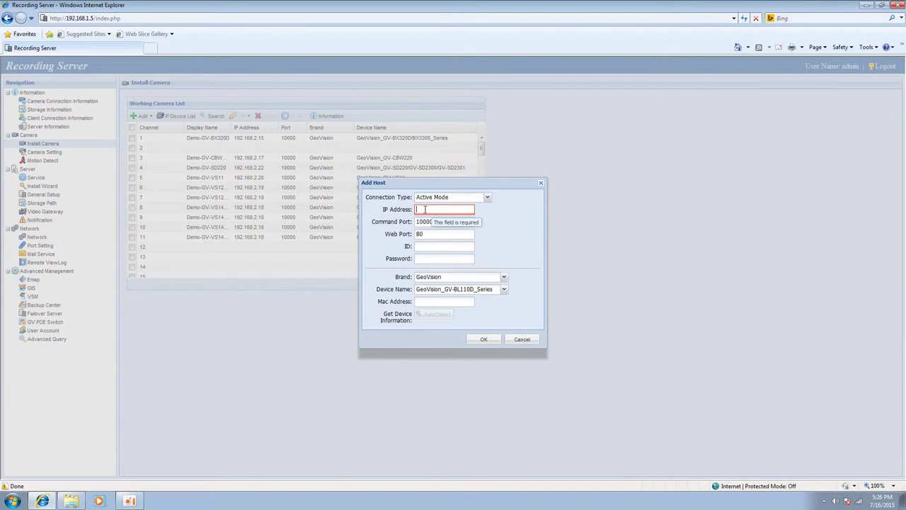
text(192.168.2.14)
key(Tab)
key(Tab)
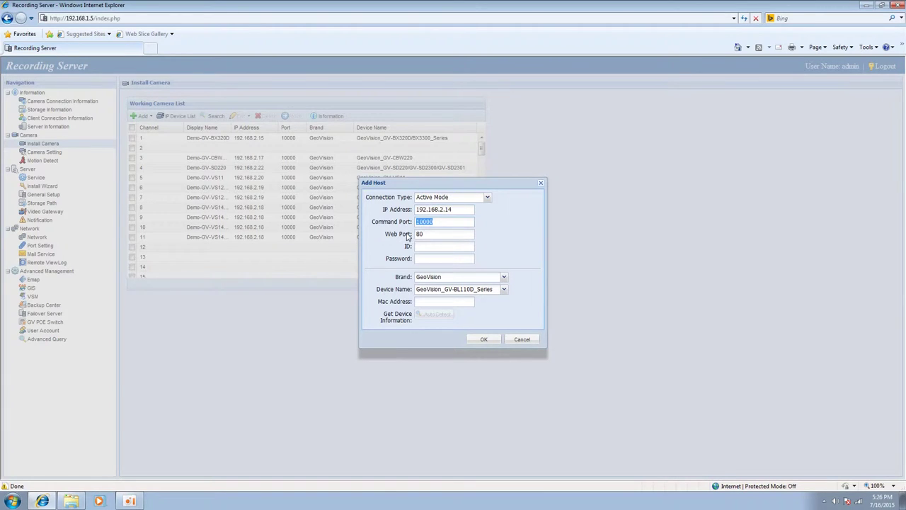
text(admin)
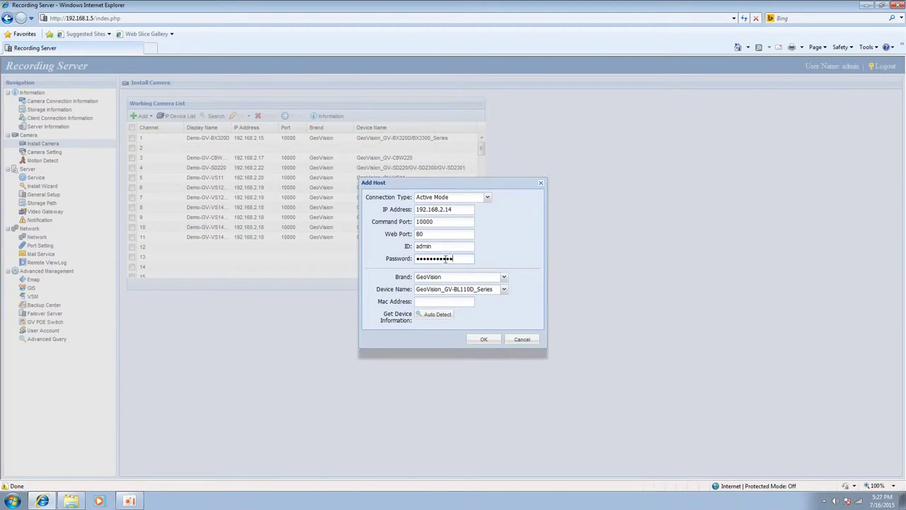
click(439, 316)
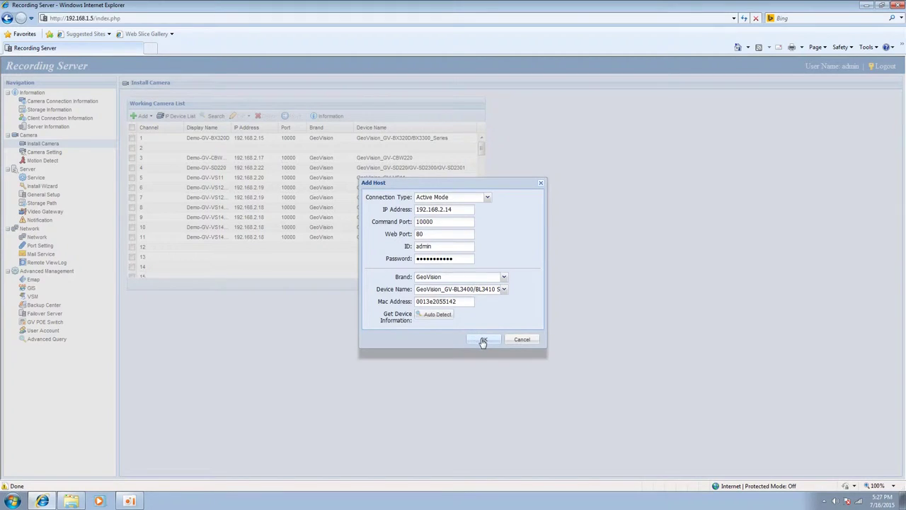
click(483, 342)
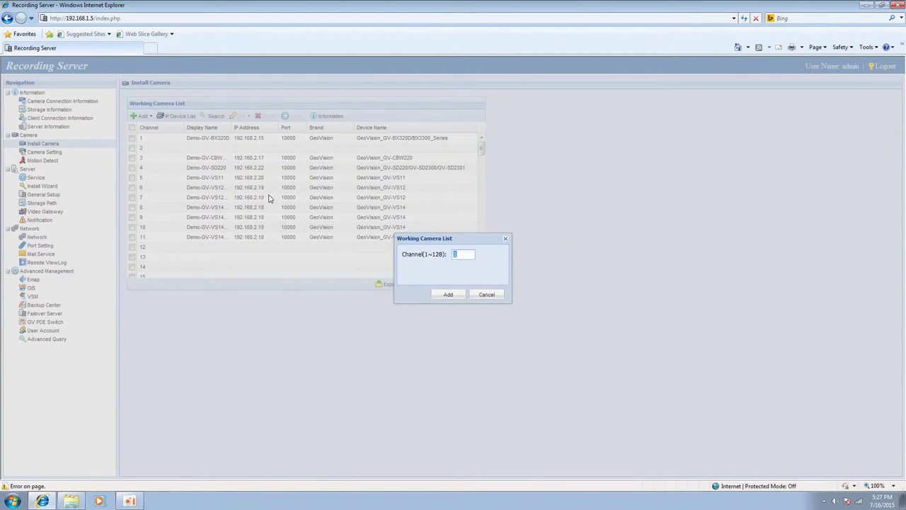
Step: Assign the GV-BL3400/BL3410 camera to channel 2 and add it
text(2)
click(448, 296)
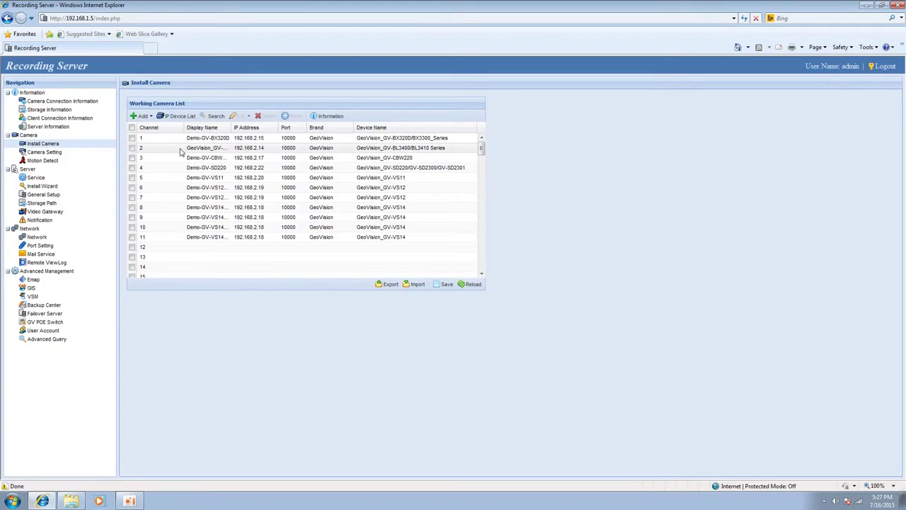
click(131, 148)
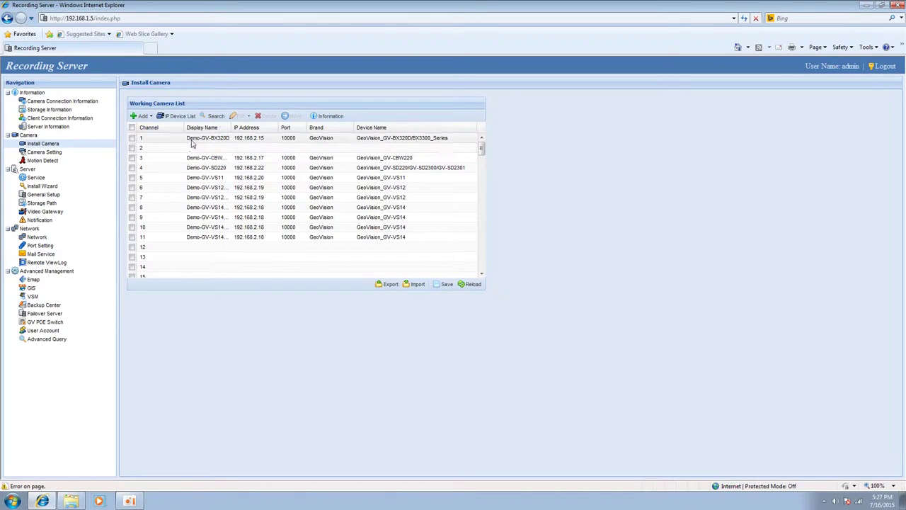
Step: Search the network and add the found Demo-GV-BL3410 (192.168.2.14) as channel 2
click(212, 117)
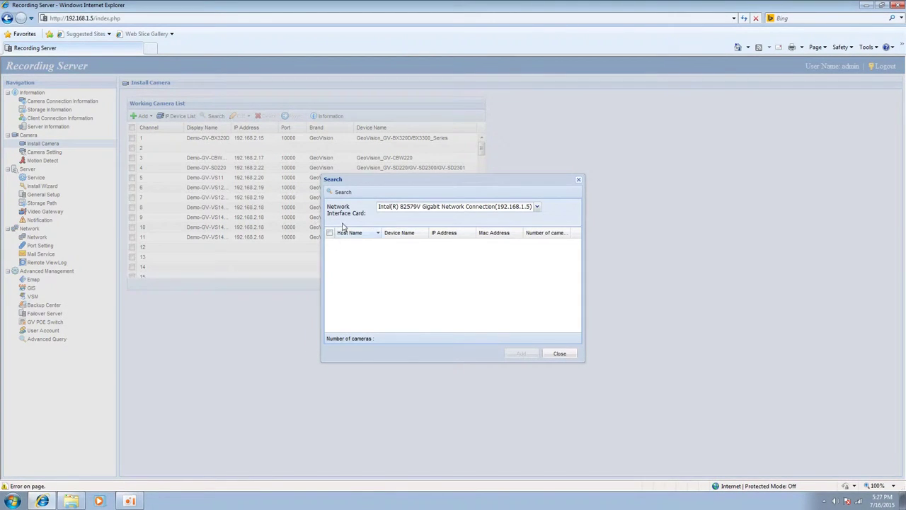
click(429, 207)
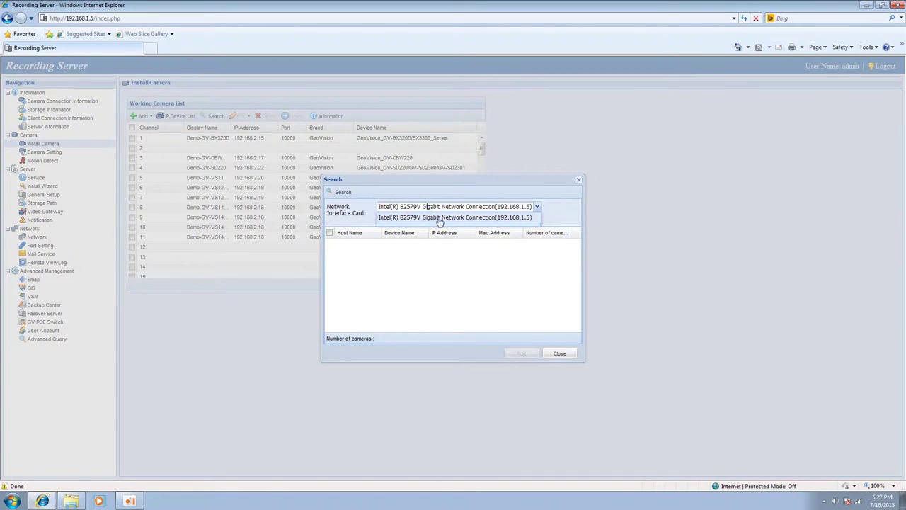
click(391, 197)
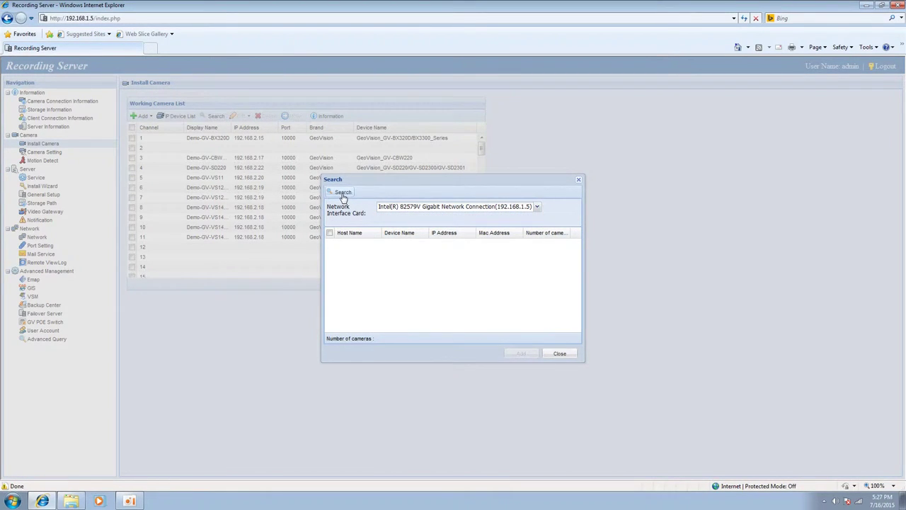
click(343, 194)
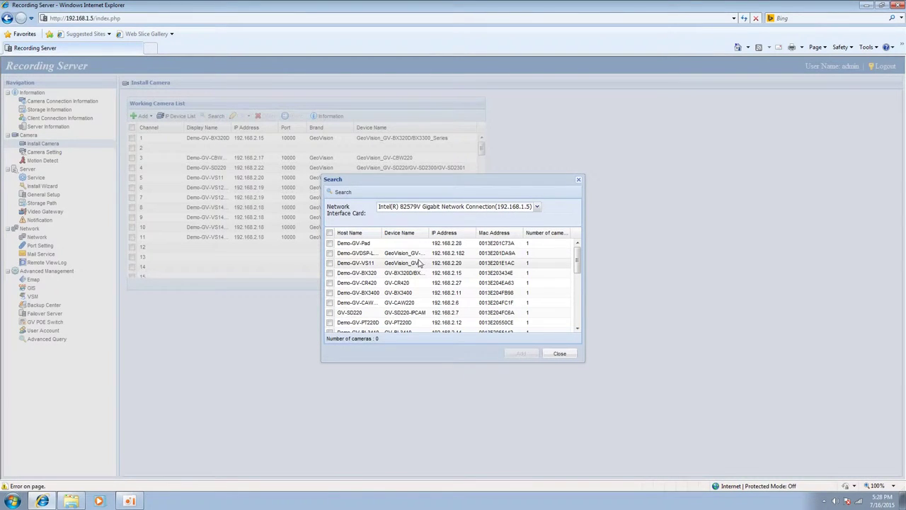
scroll(419, 266, down, 1)
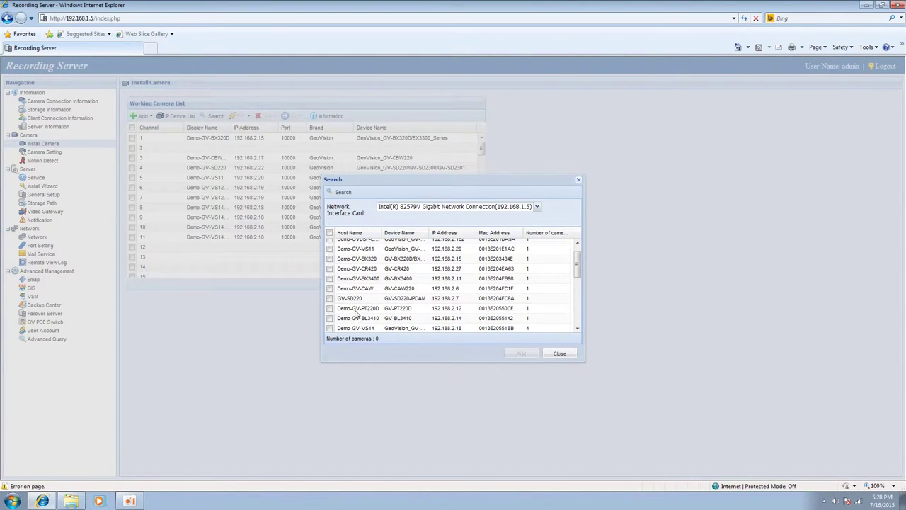
click(330, 318)
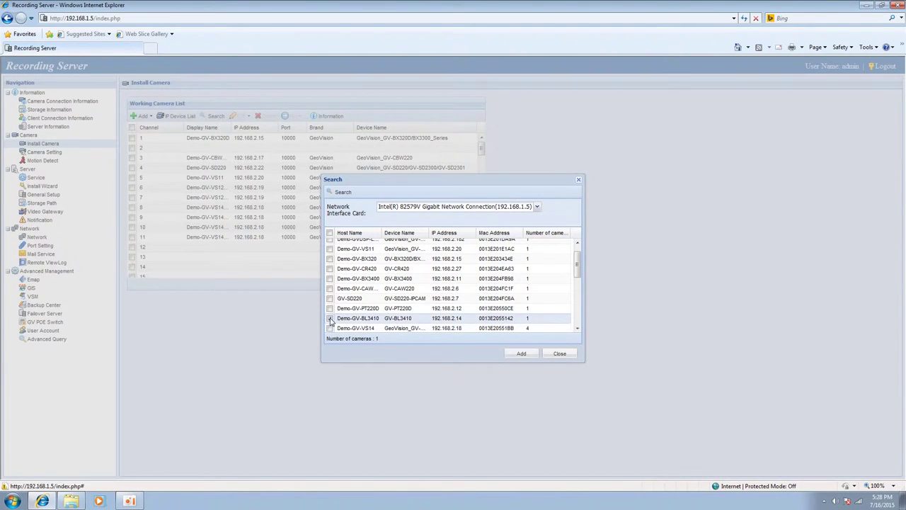
click(519, 354)
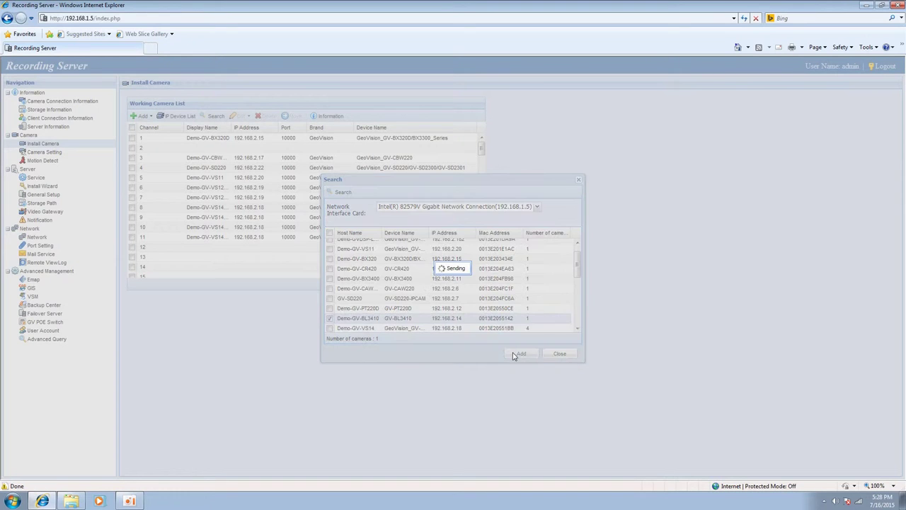
click(469, 251)
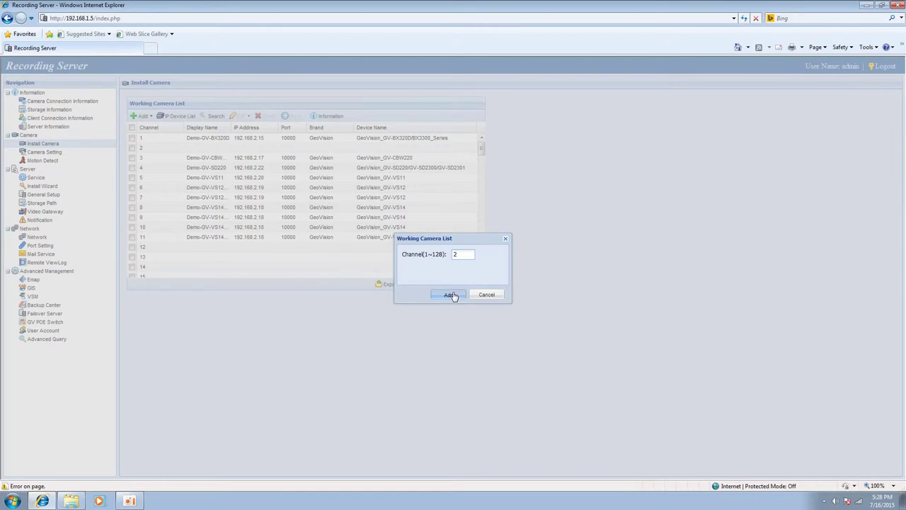
click(448, 295)
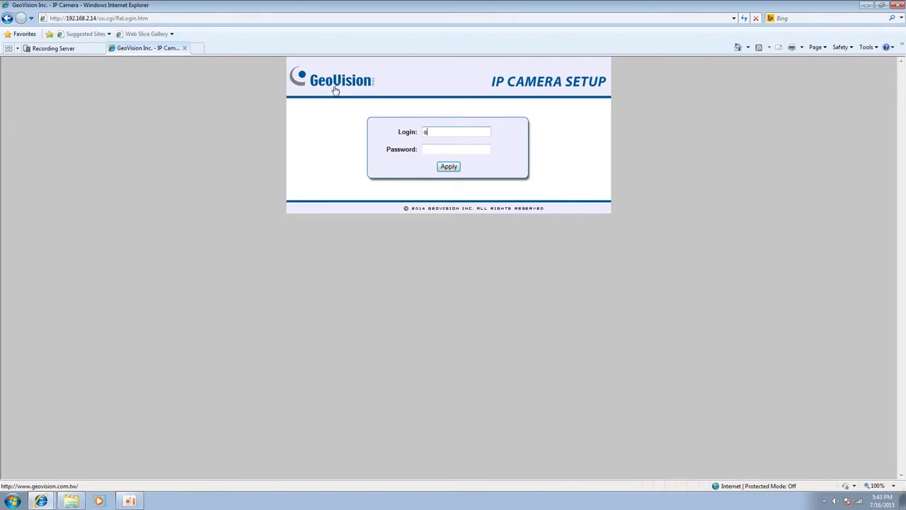
Step: Log in to the camera's Web-Manager with the account credentials
text(in)
key(Tab)
click(453, 168)
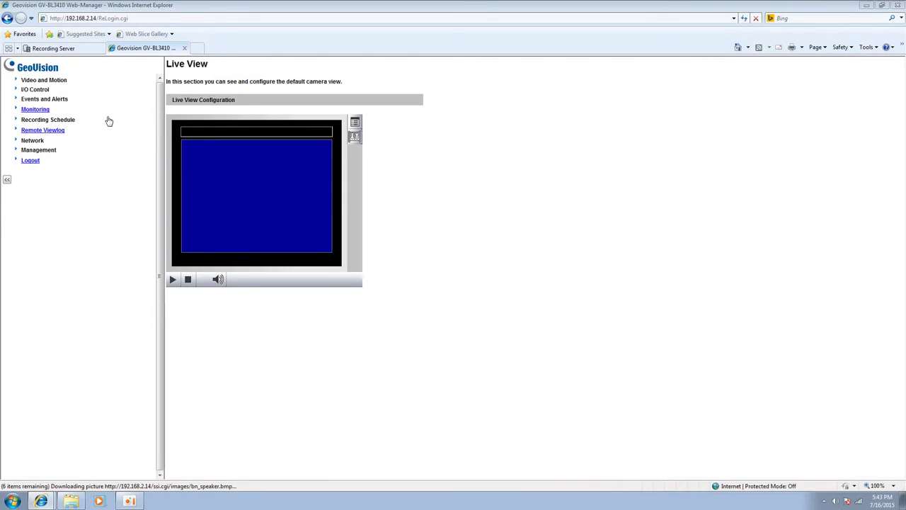
Step: Activate the Video Gateway/Recording Server link to 192.168.1.5, port 50000, with the server password
click(59, 100)
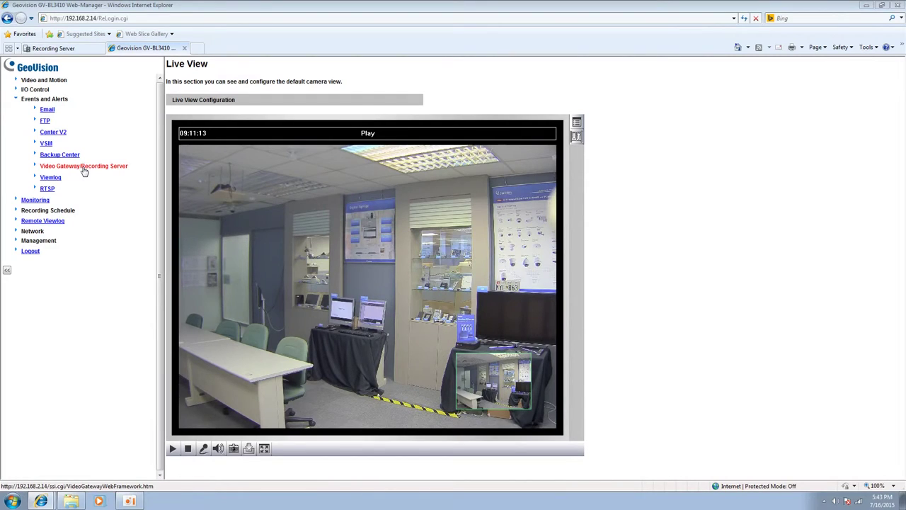
click(83, 167)
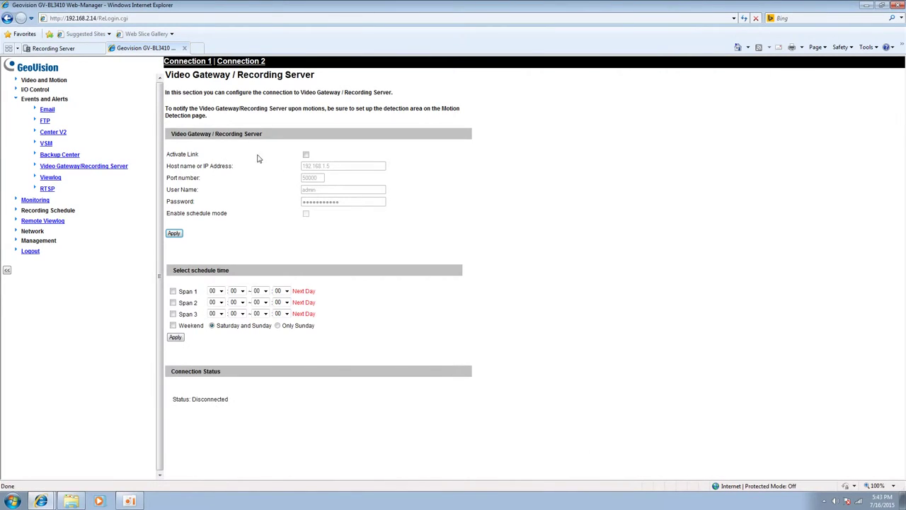
click(305, 155)
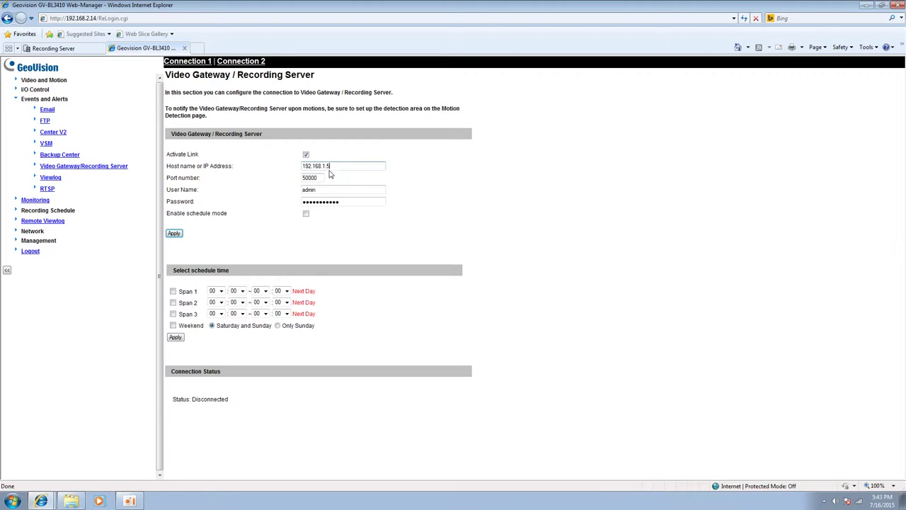
click(325, 188)
click(319, 178)
drag(338, 201, 278, 203)
text(ad)
key(Return)
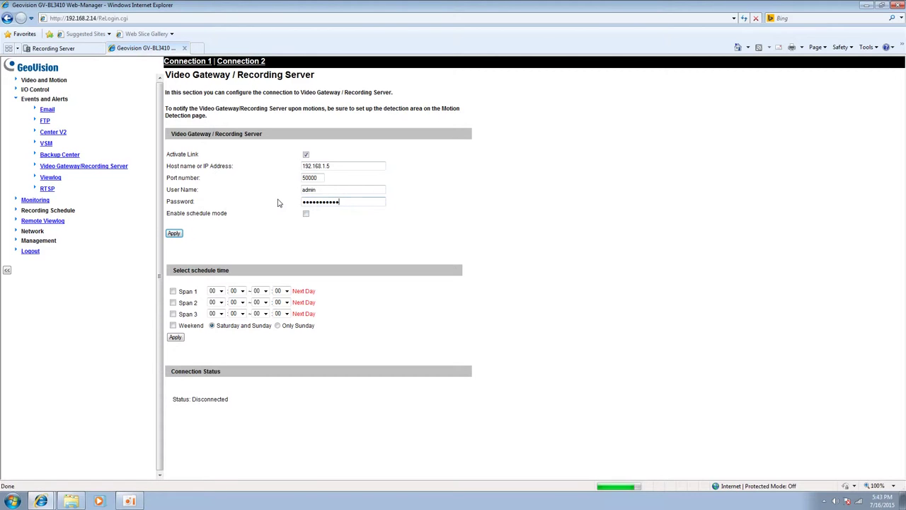
Step: Confirm Allow Geo IP Device Login on port 50000 in General Setup, then check the camera link shows Connected
click(76, 48)
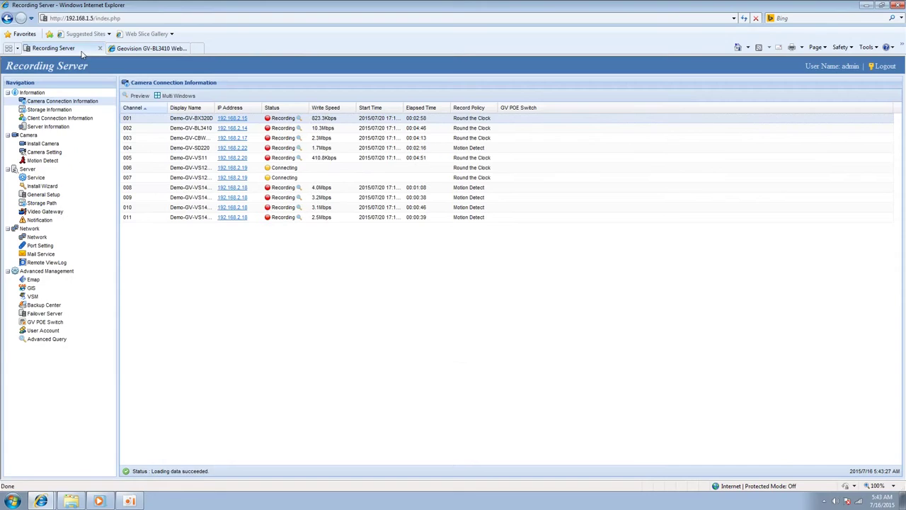
click(44, 195)
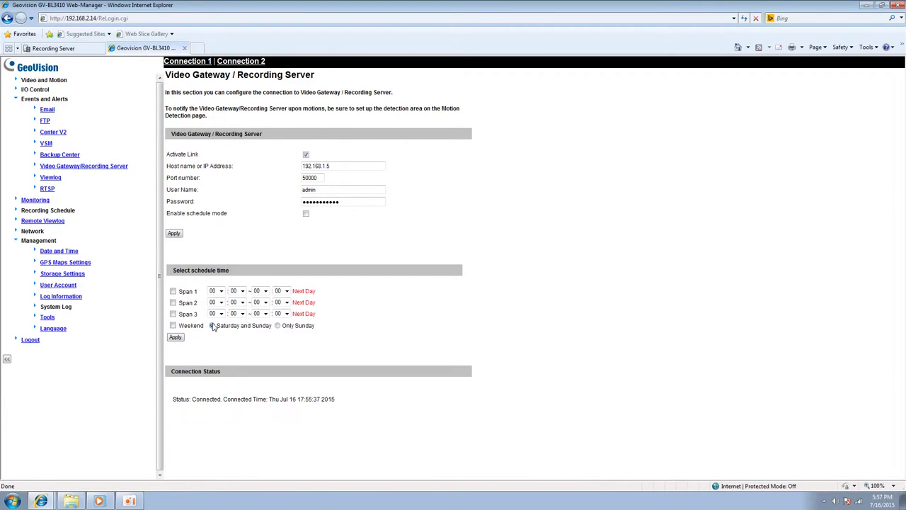
click(212, 325)
Step: Add the passive-mode Demo-GV-BL3410 from the IP Device List (row 30) as channel 2
click(78, 51)
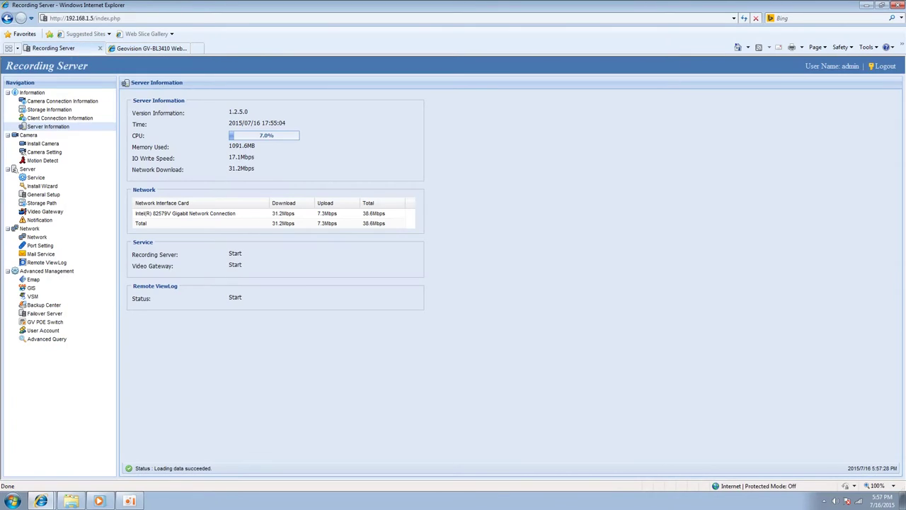
click(51, 144)
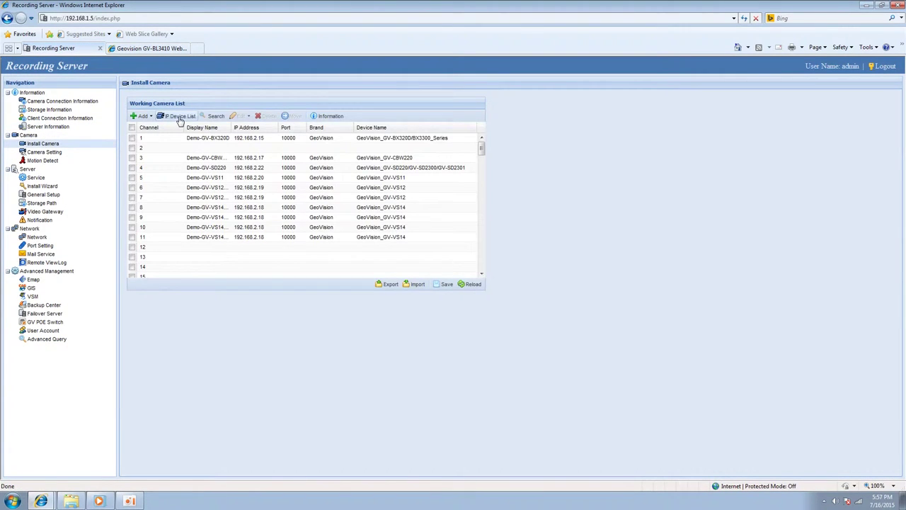
click(180, 117)
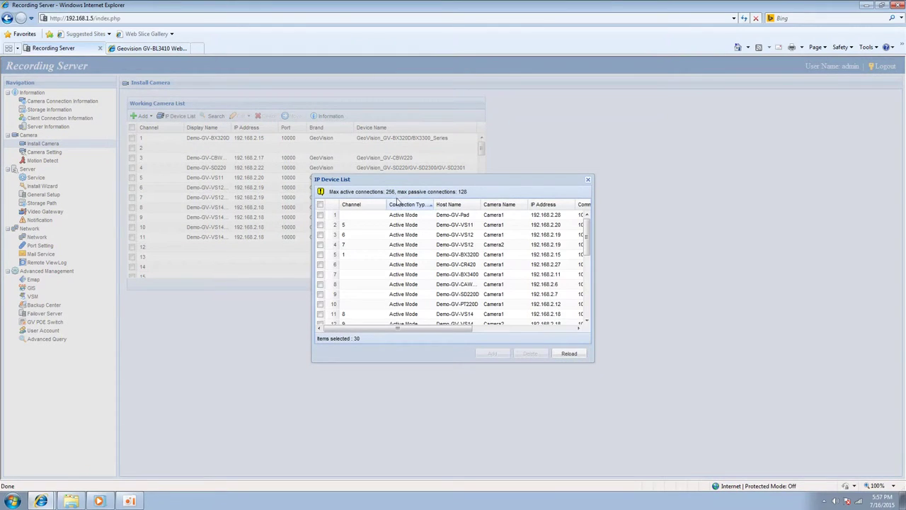
drag(587, 244, 587, 306)
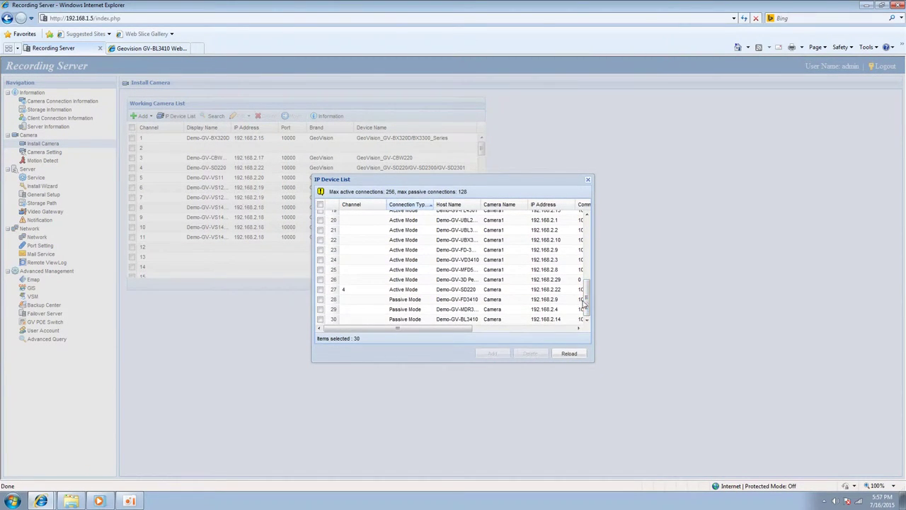
click(320, 320)
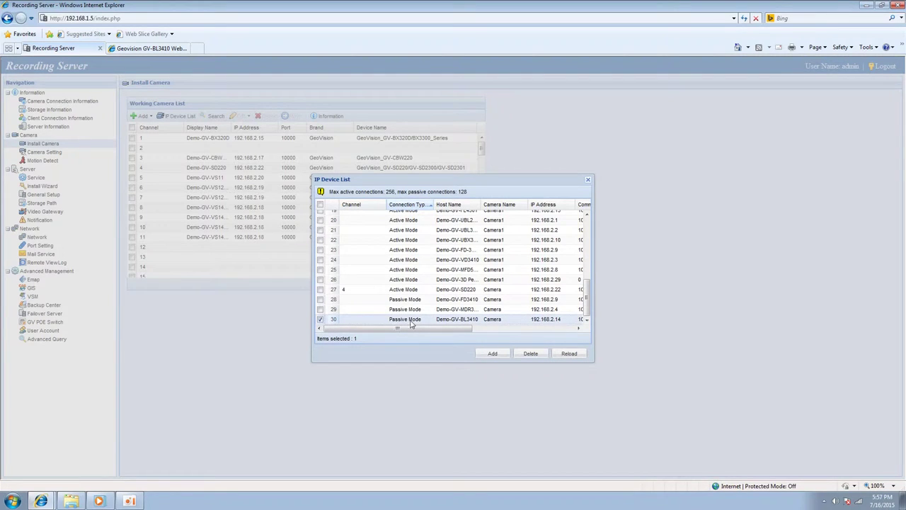
click(493, 353)
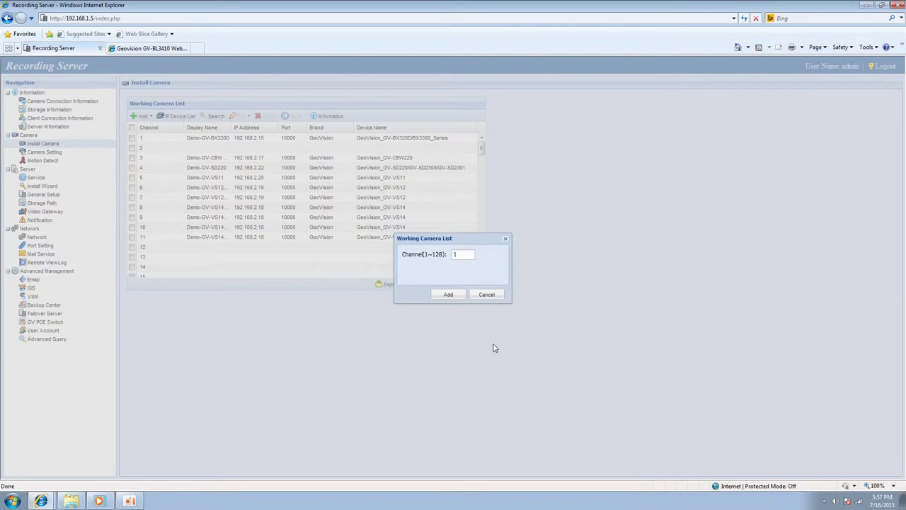
text(2)
click(446, 294)
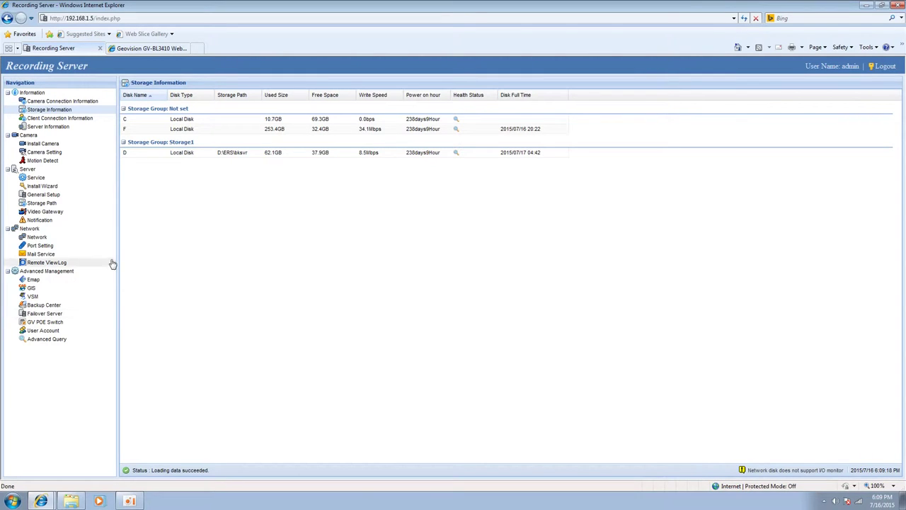
Step: Create a Storage2 group with the storage path F:\Recording\RecordingSvr
click(45, 204)
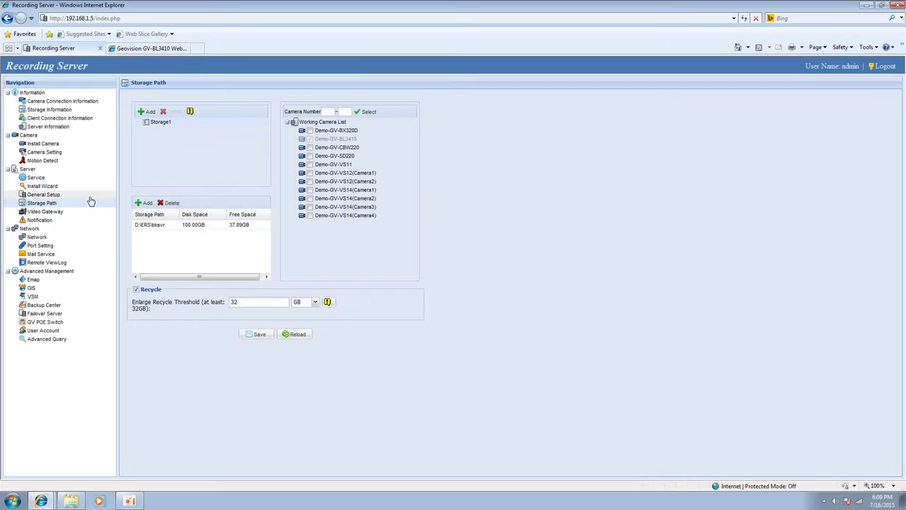
click(147, 113)
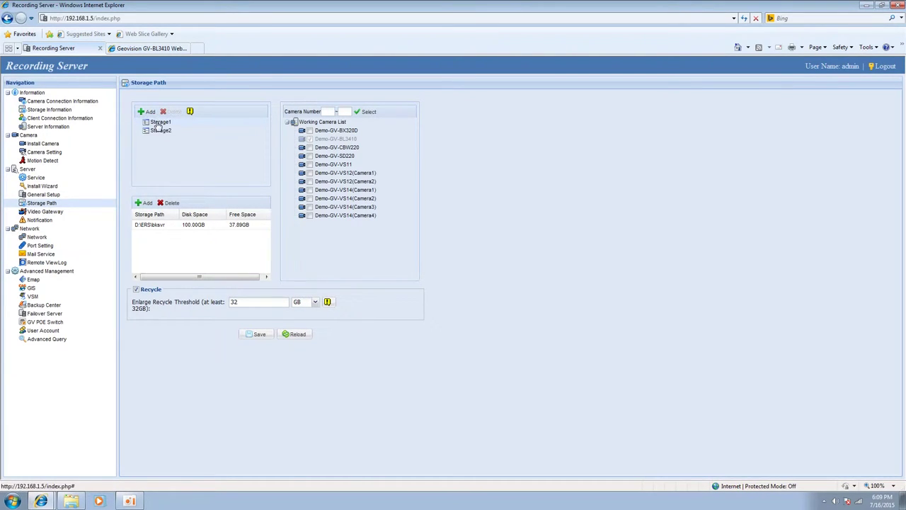
click(162, 132)
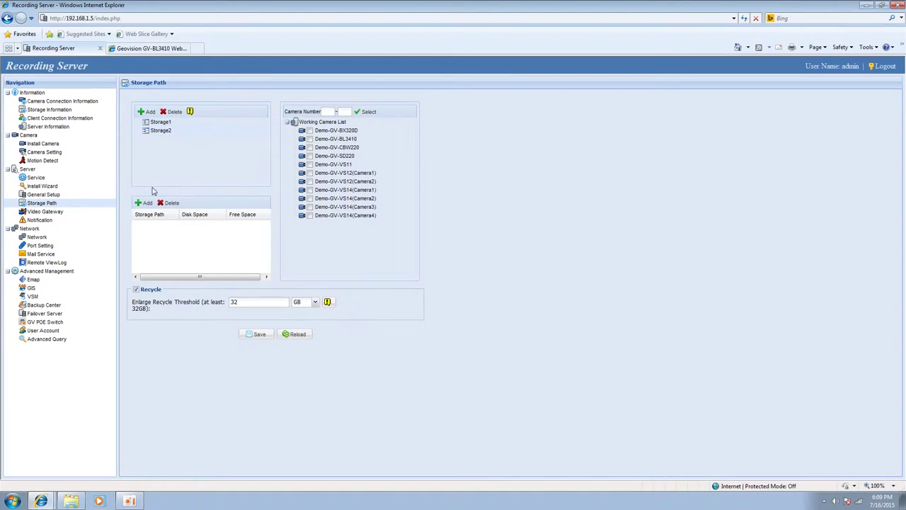
click(146, 203)
click(390, 200)
click(397, 225)
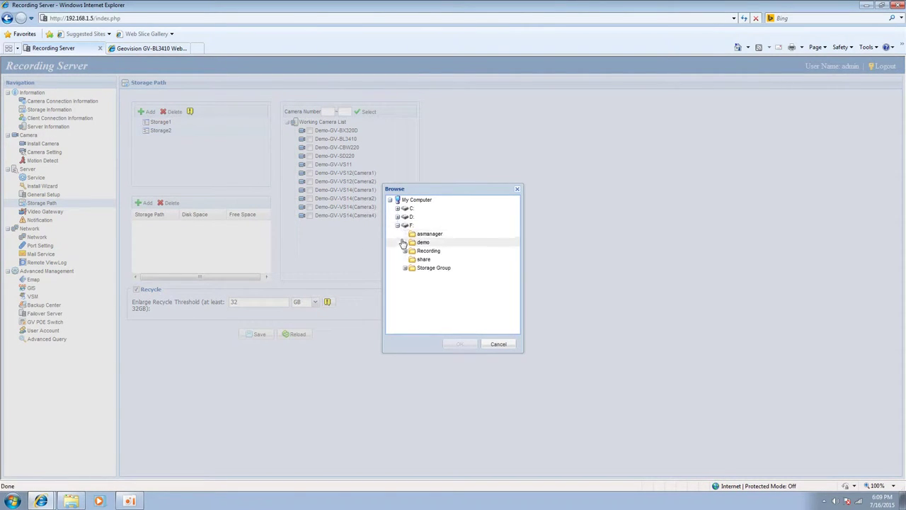
click(404, 251)
click(434, 260)
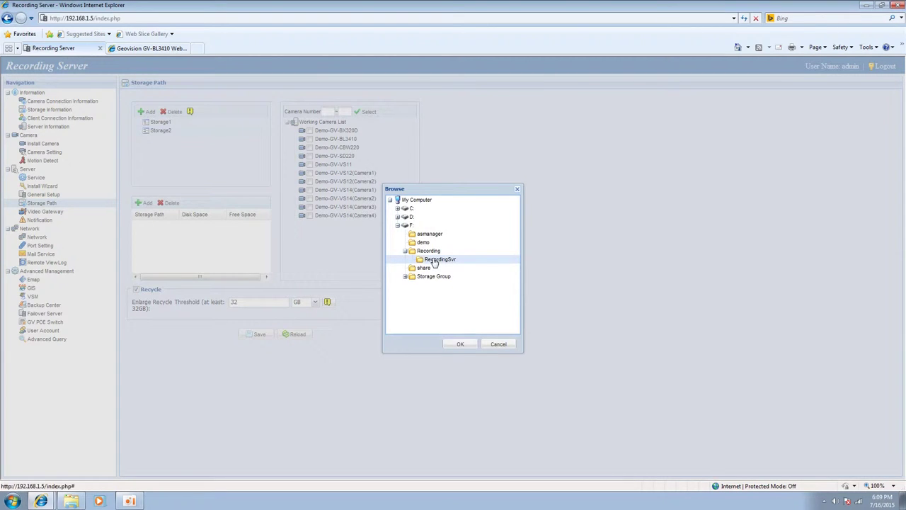
click(460, 344)
Step: Assign BX320D and CBW220 to Storage1, the VS12 and VS14 cameras to Storage2, and save
click(161, 122)
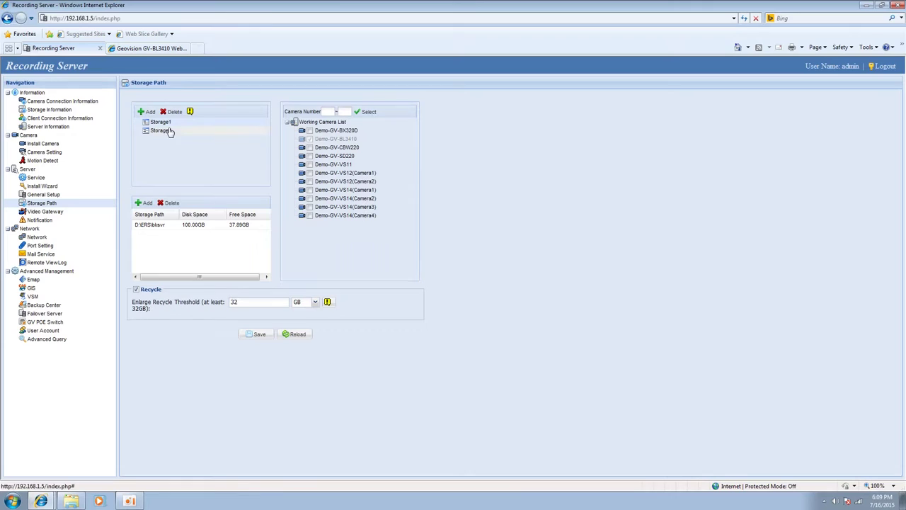
click(309, 130)
click(310, 148)
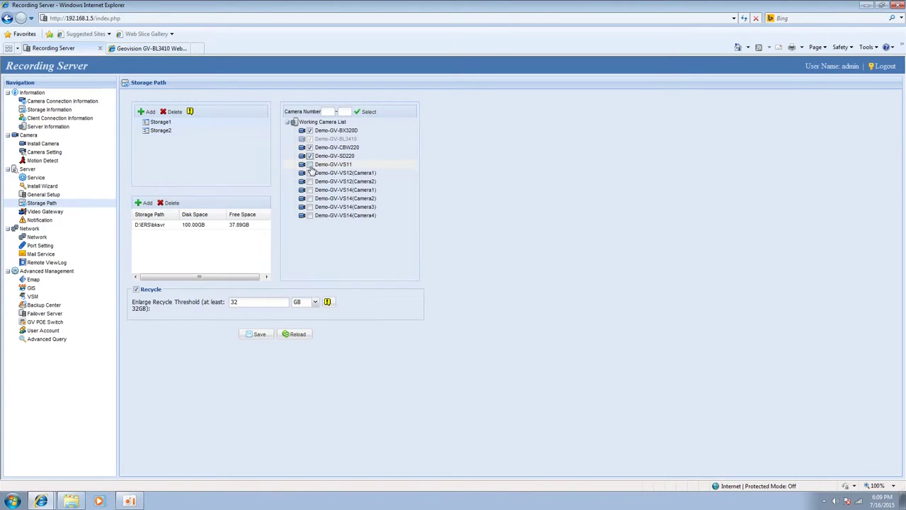
click(176, 131)
click(309, 172)
click(310, 181)
click(309, 189)
click(310, 198)
click(309, 207)
click(310, 215)
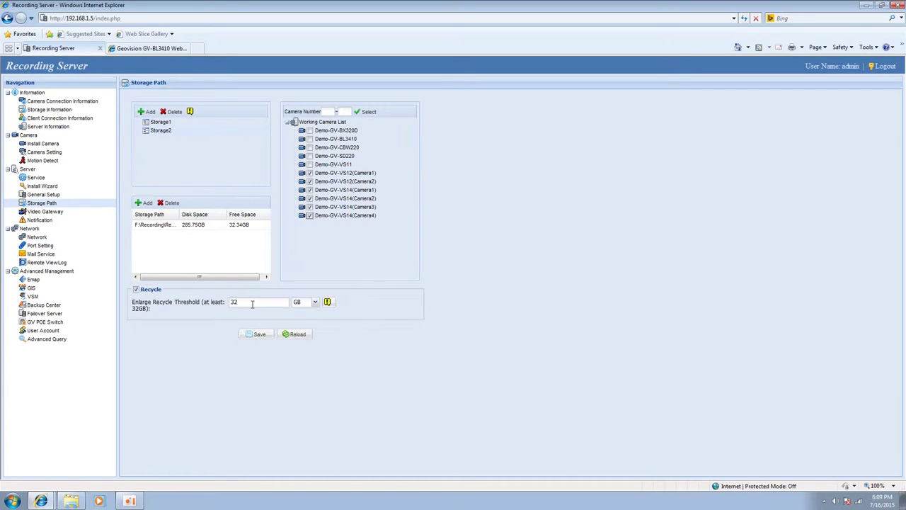
click(259, 335)
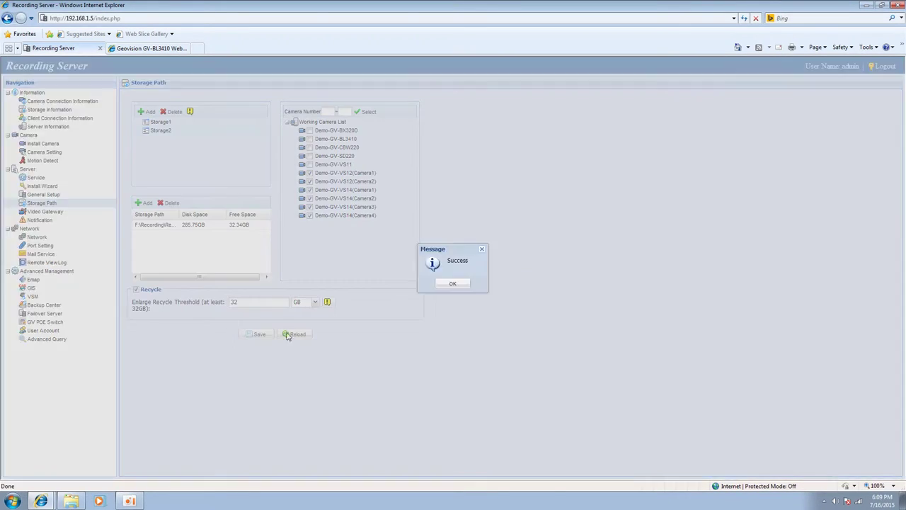
click(448, 284)
click(168, 131)
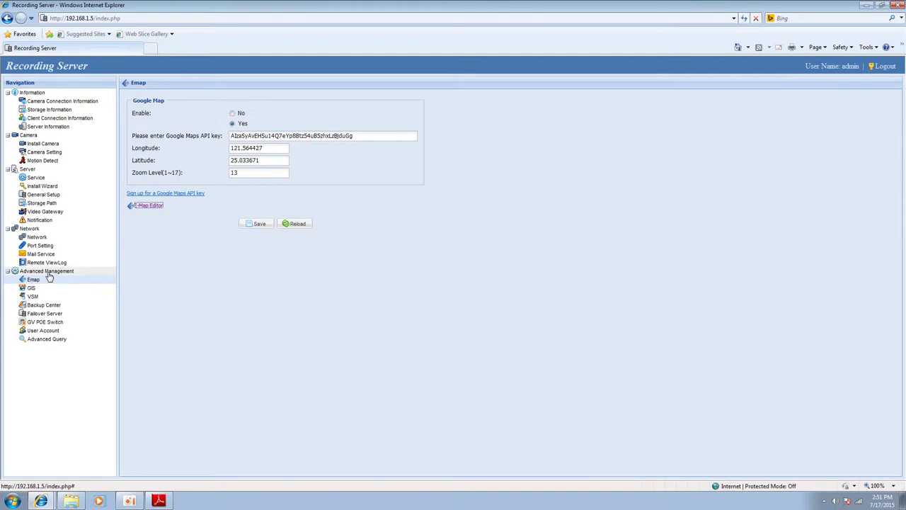
Step: Launch the E-Map Editor in its own window showing the Google street map and camera list
click(149, 206)
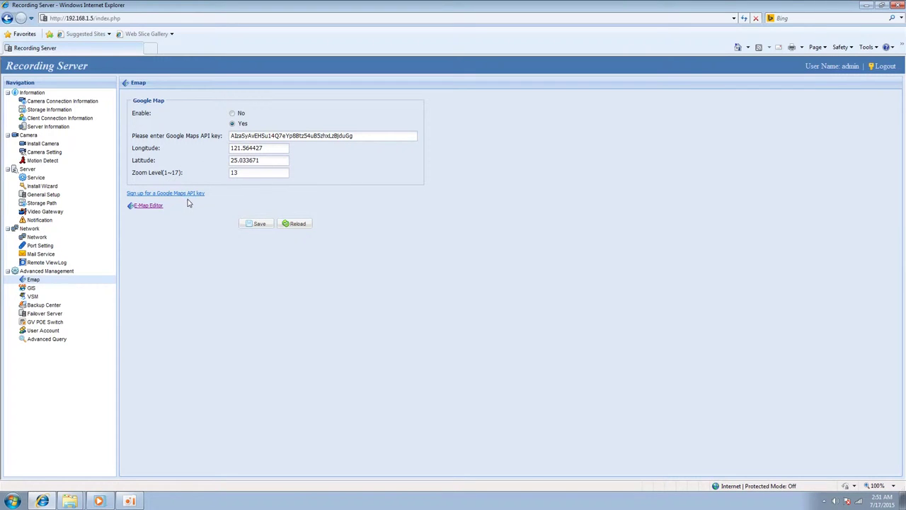
click(147, 205)
mouse_move(41, 501)
click(56, 482)
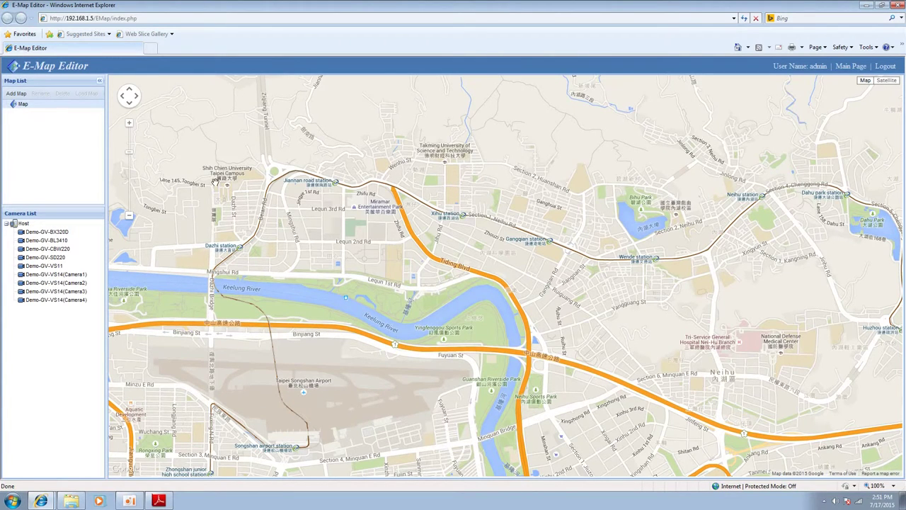
Step: Add a new map named 'GV HQ' using the Floor Plan-01 image
click(16, 93)
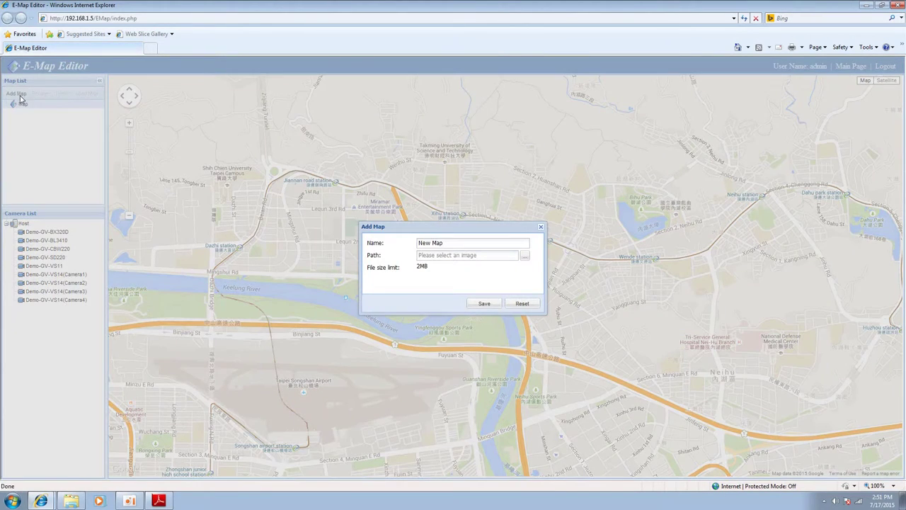
drag(443, 245, 393, 235)
text(GV)
click(524, 257)
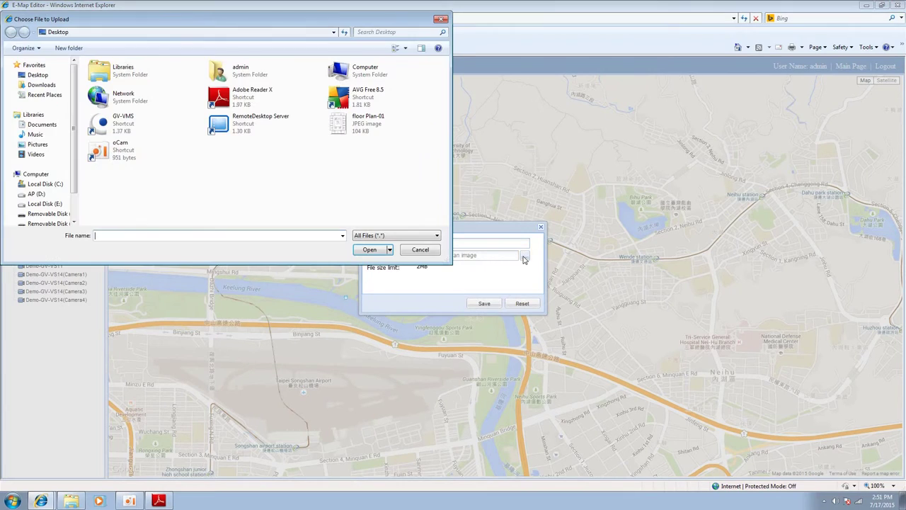
double_click(361, 131)
click(484, 303)
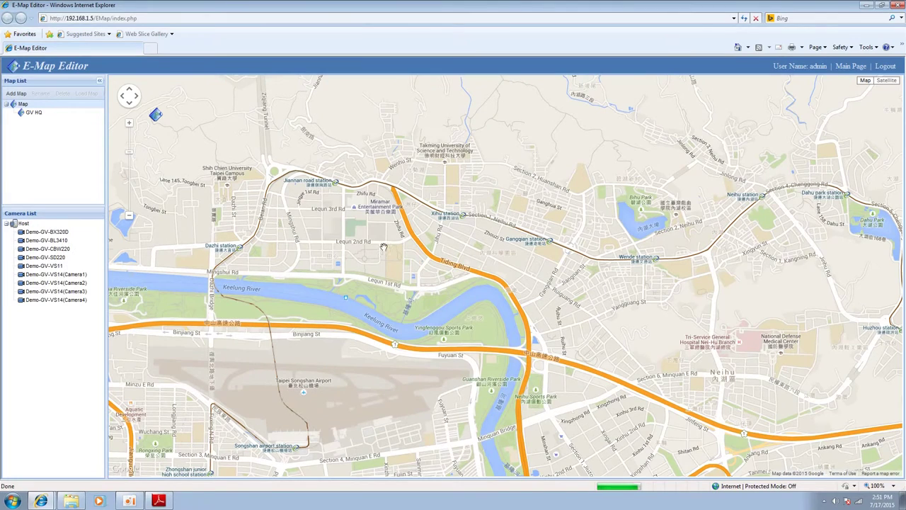
Step: Pin the GV HQ marker beside Xinhu station and place BX320D and SD220 on the street map
mouse_move(155, 115)
mouse_down()
mouse_move(340, 188)
mouse_move(455, 213)
mouse_up()
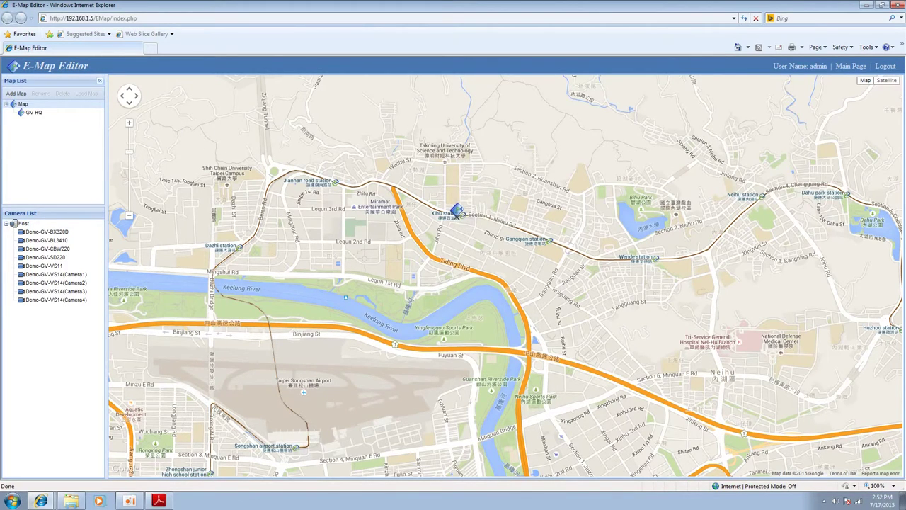
drag(455, 212, 459, 214)
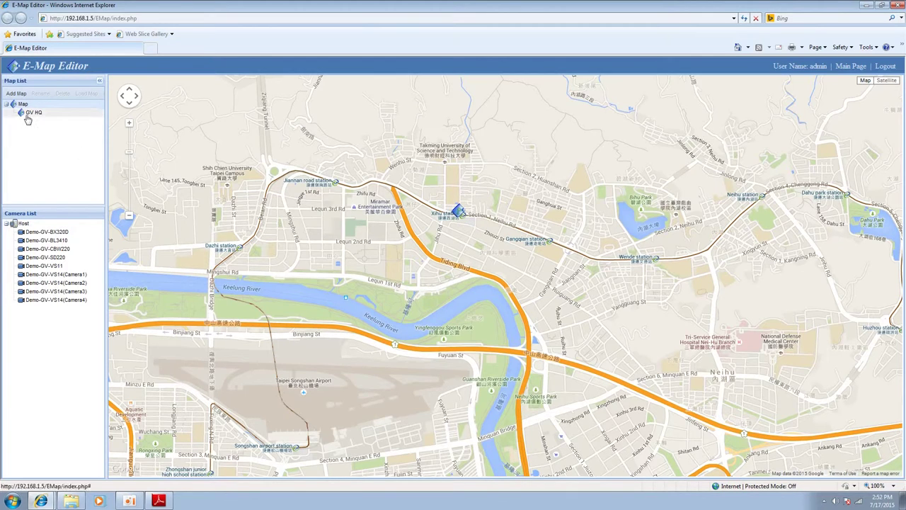
mouse_move(46, 235)
mouse_down()
mouse_move(198, 230)
mouse_move(417, 201)
mouse_move(413, 187)
mouse_up()
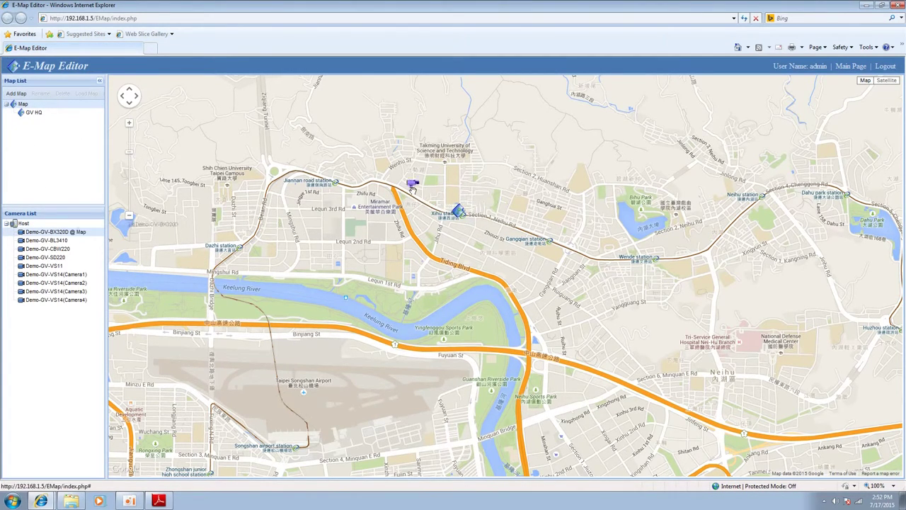
drag(48, 257, 497, 210)
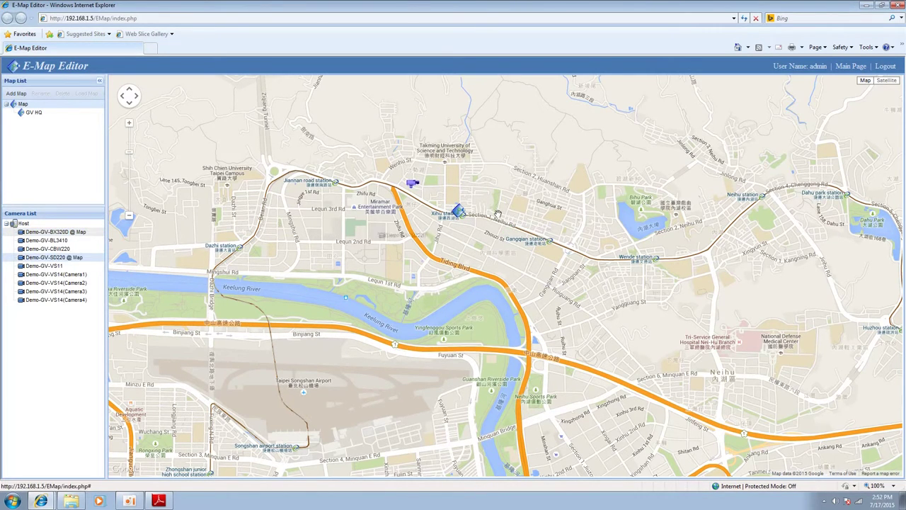
click(33, 111)
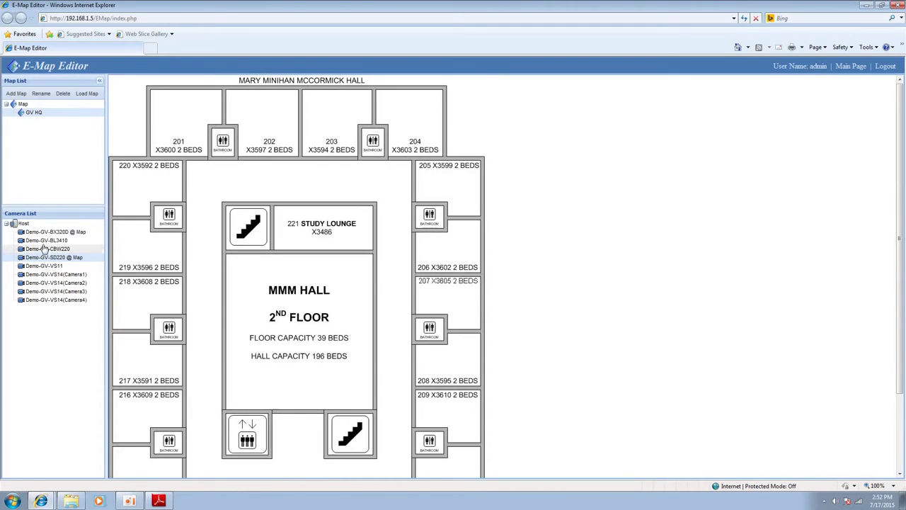
Step: Place BL3410 near room 220 facing North and VS11 near room 206 facing Southeast, then go back
drag(46, 241, 164, 221)
drag(161, 190, 163, 191)
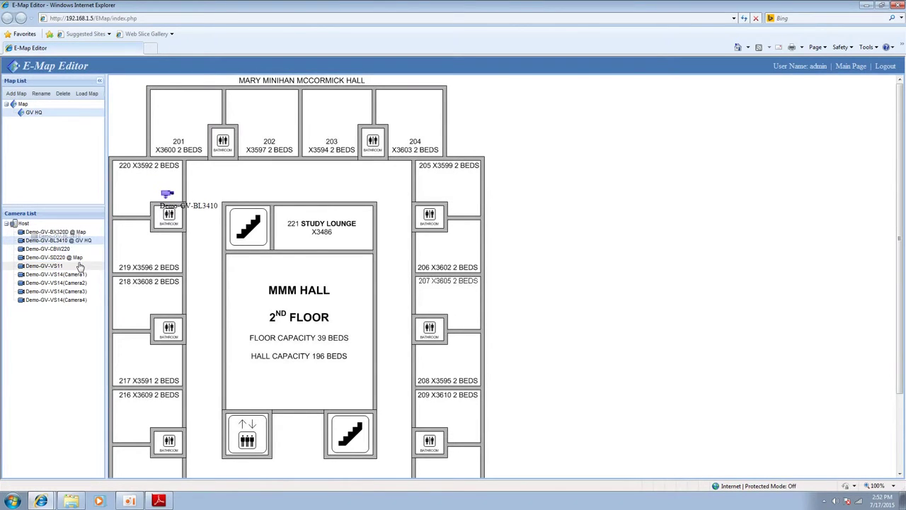
drag(62, 268, 393, 237)
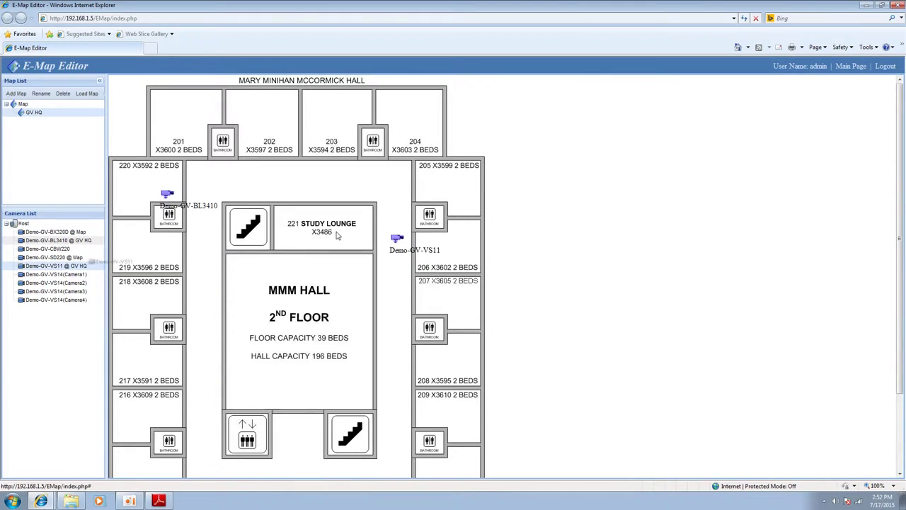
right_click(167, 195)
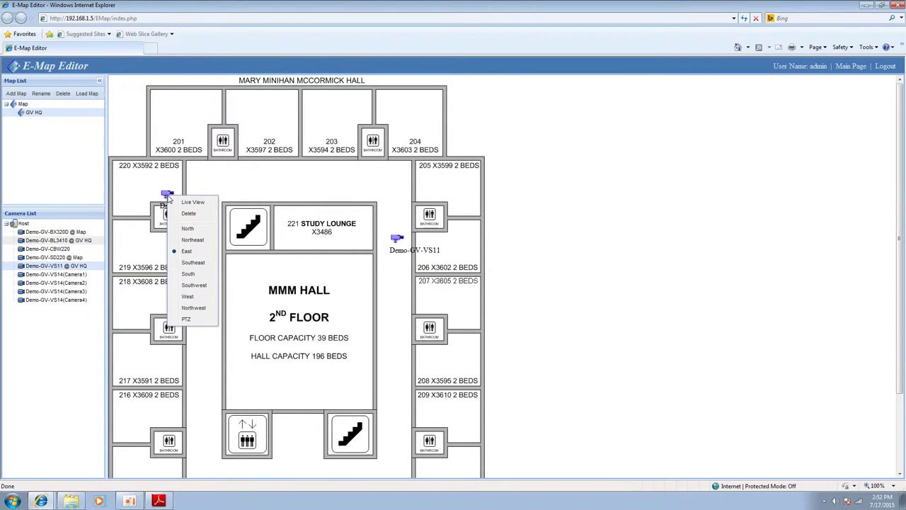
click(187, 230)
right_click(398, 240)
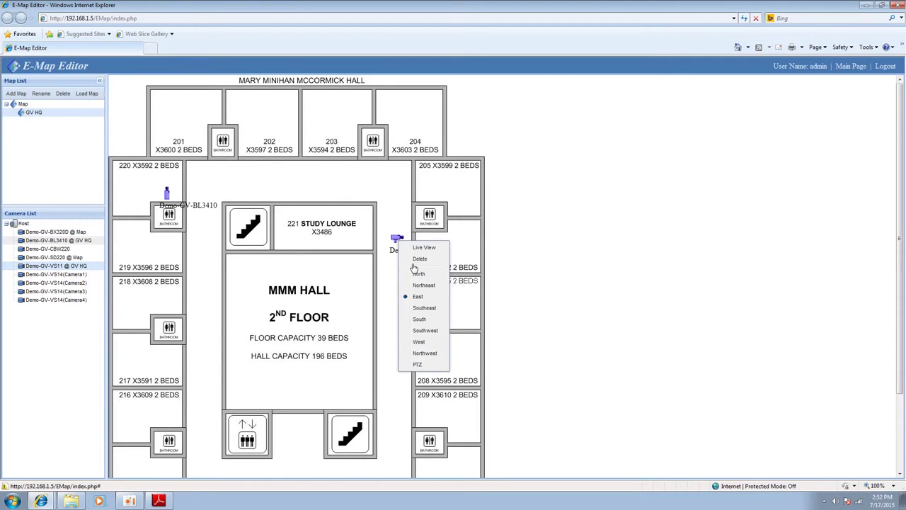
click(423, 307)
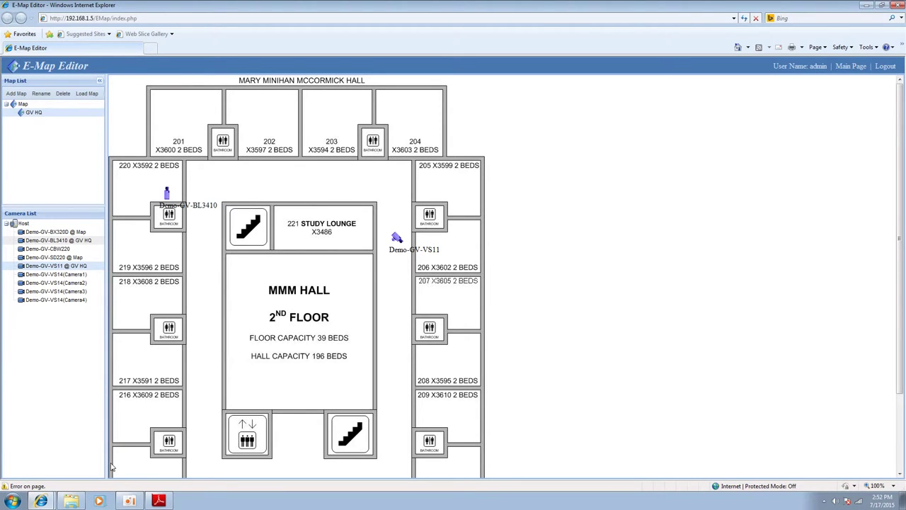
key(BackSpace)
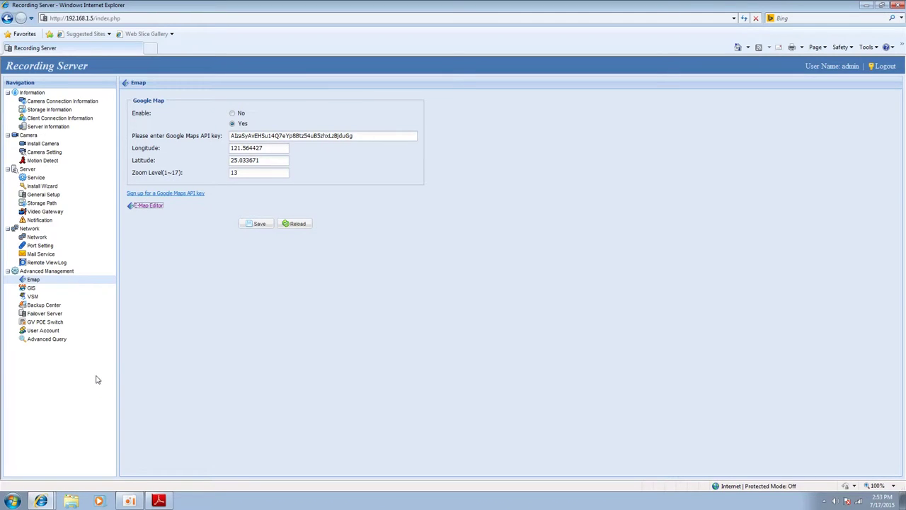
Step: Maximize Advanced Query and switch the One Channel live view to Demo-GV-SD220
click(50, 338)
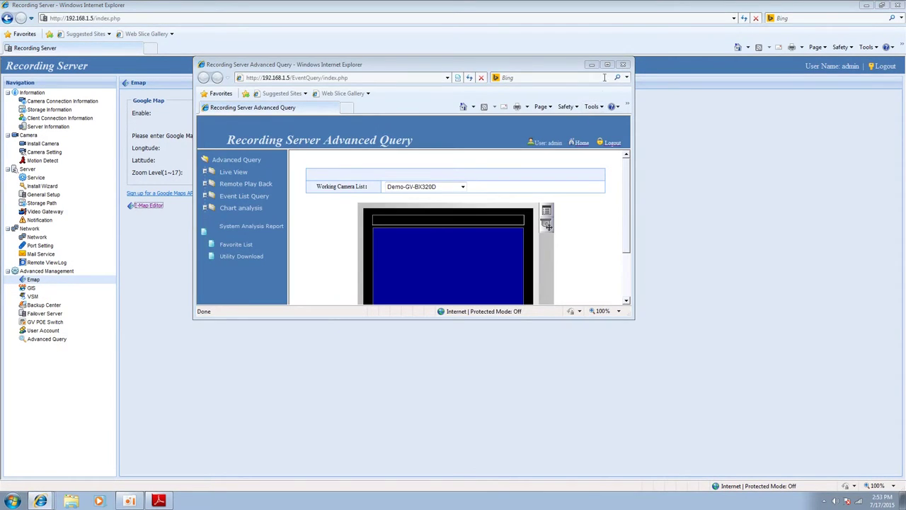
click(607, 64)
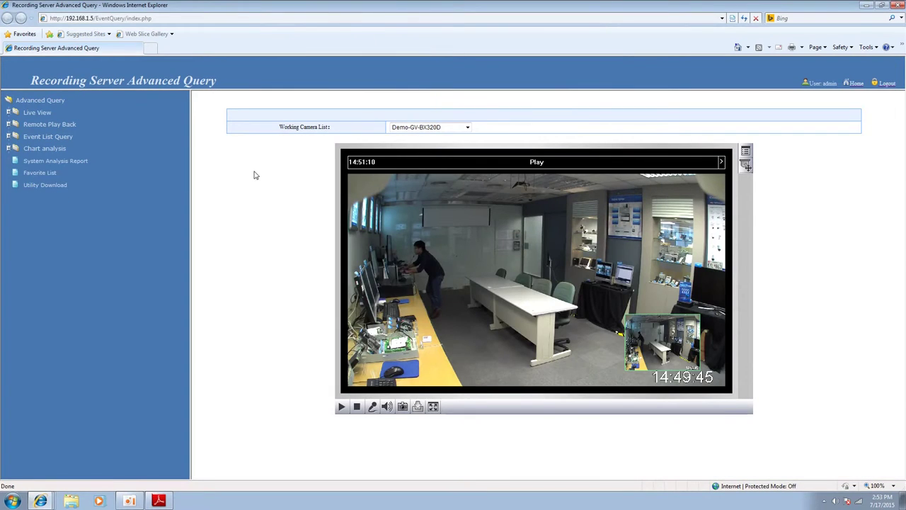
click(7, 114)
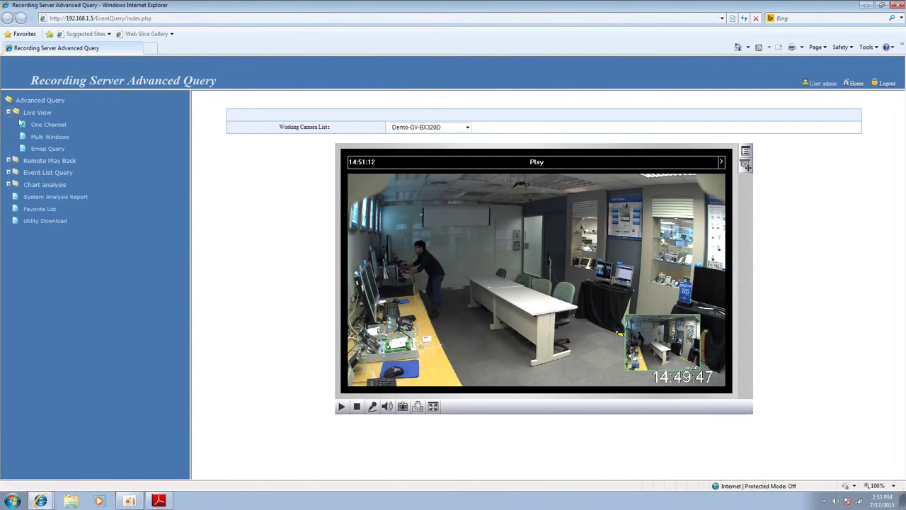
click(49, 125)
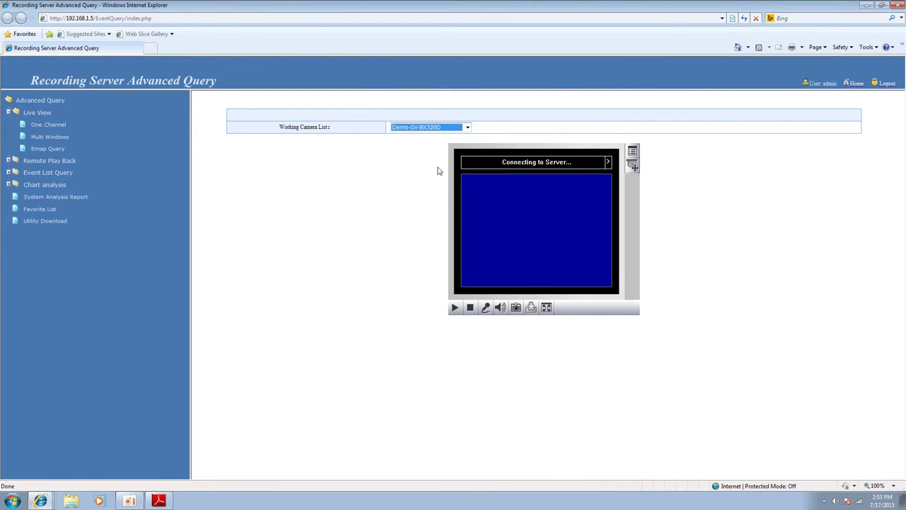
click(467, 127)
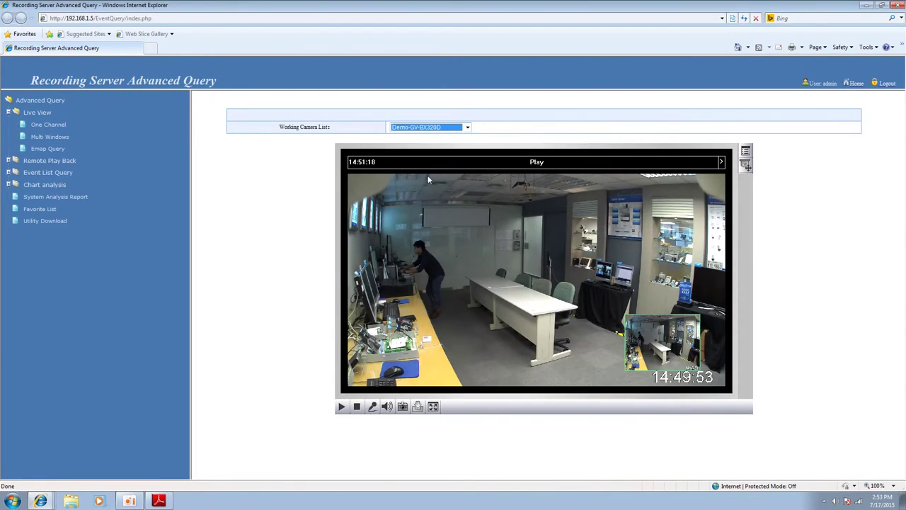
click(467, 128)
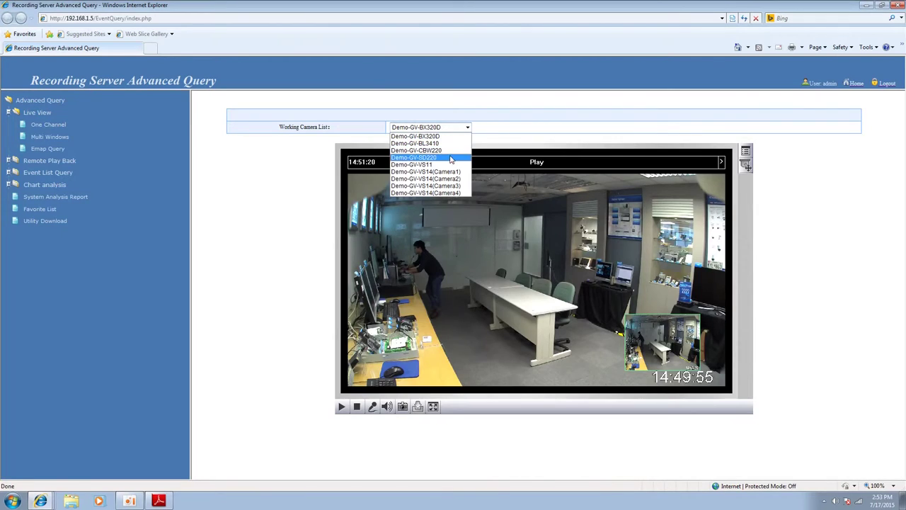
click(452, 157)
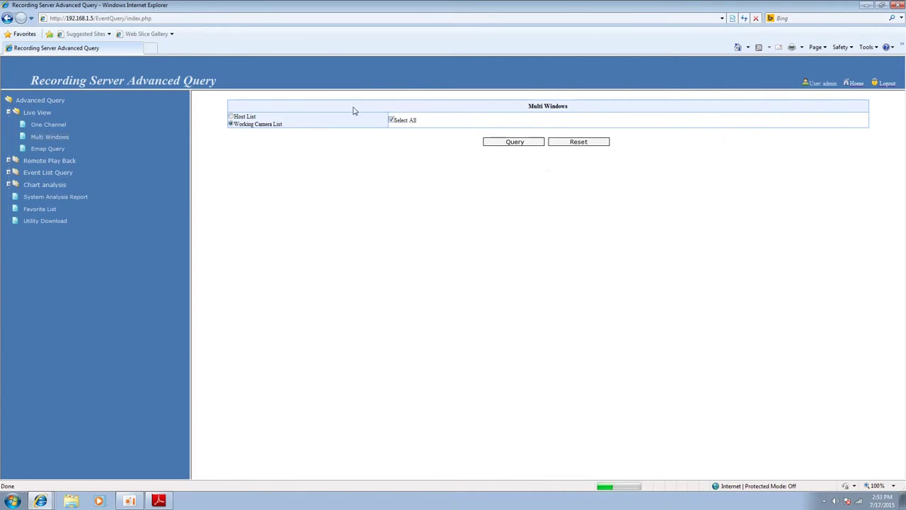
Step: Show all DemostationS5 cameras in a live grid, then open Emap Query
click(393, 125)
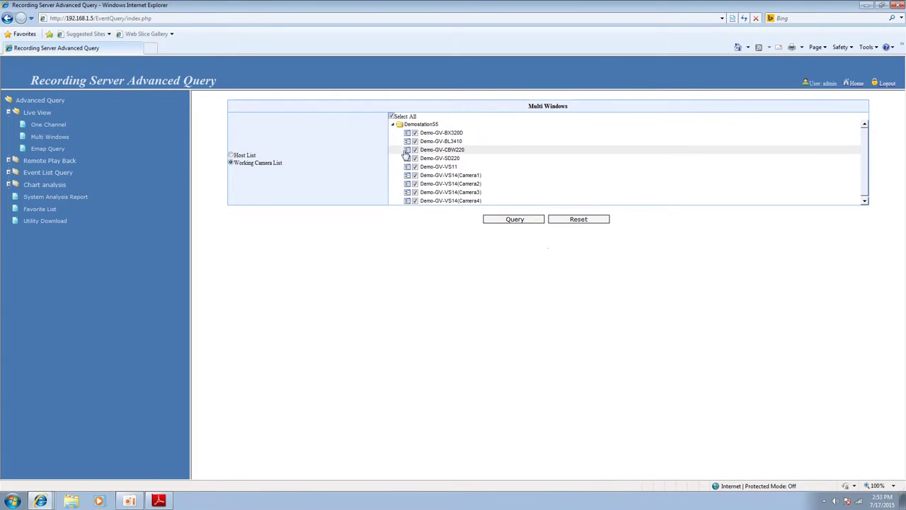
click(504, 220)
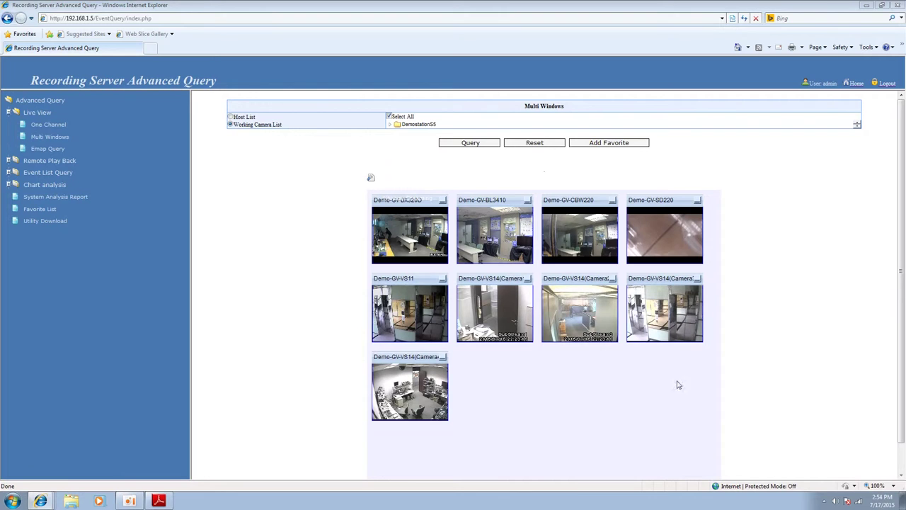
click(56, 151)
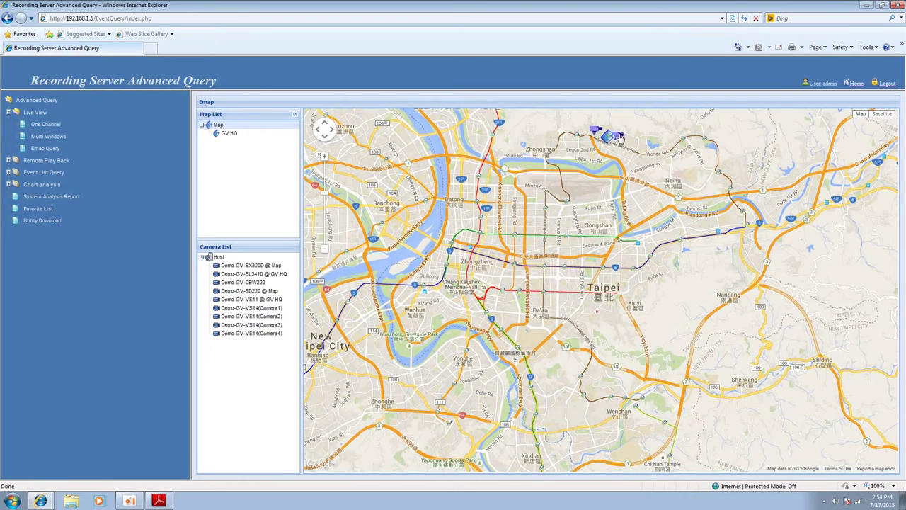
Step: Zoom into the Emap, preview a mapped camera's street view, then view and close the Demo-GV-BX320D live feed
double_click(650, 159)
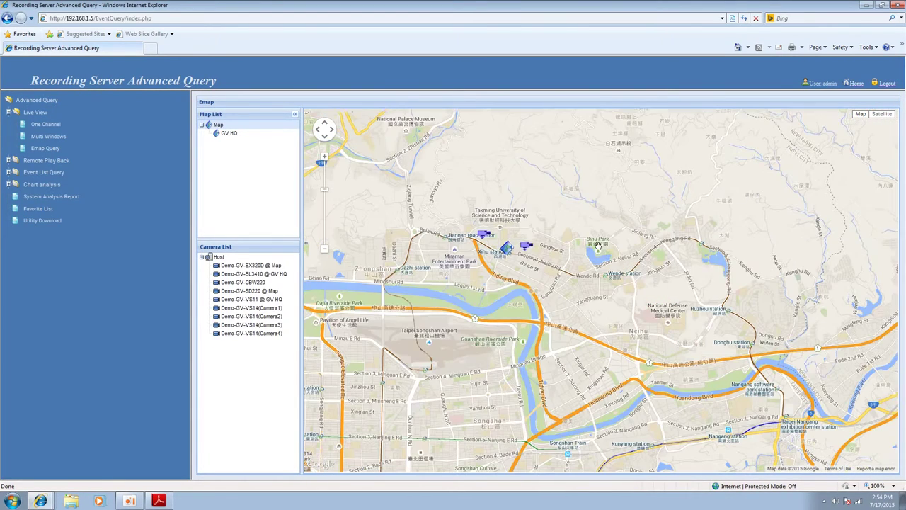
click(527, 248)
click(554, 271)
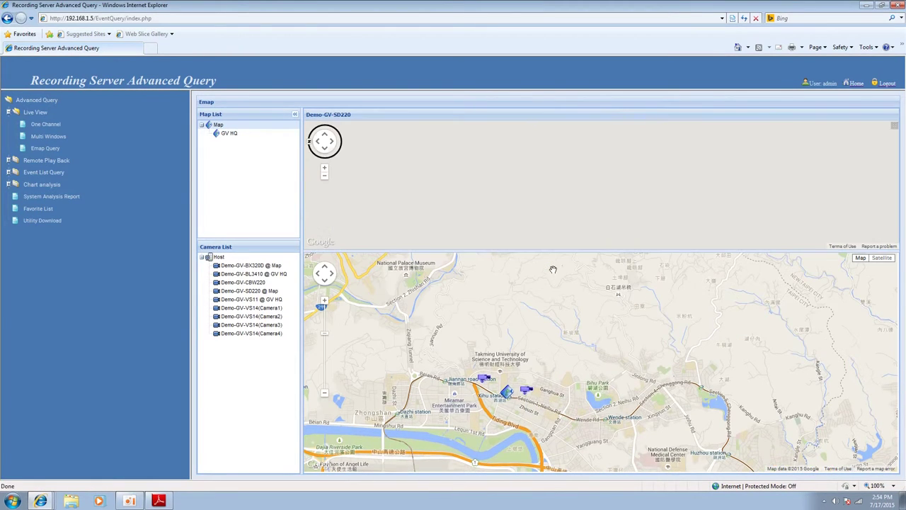
click(527, 393)
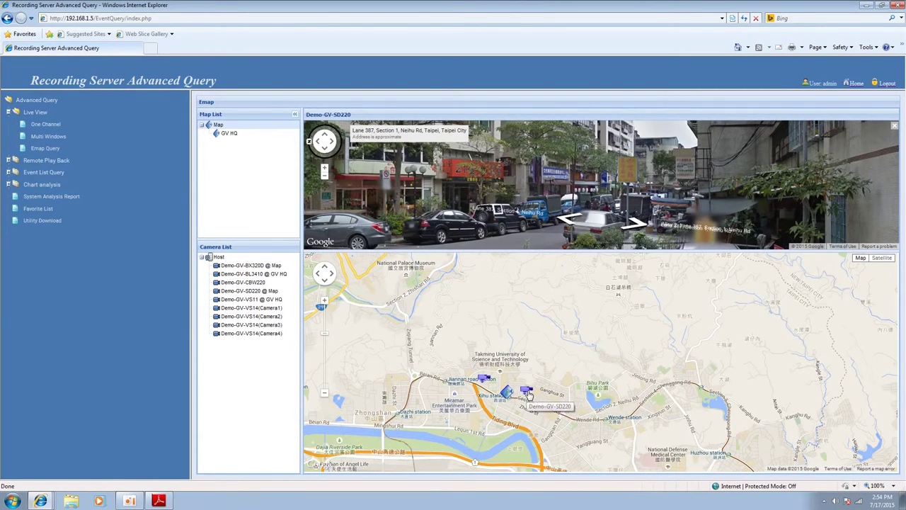
click(548, 405)
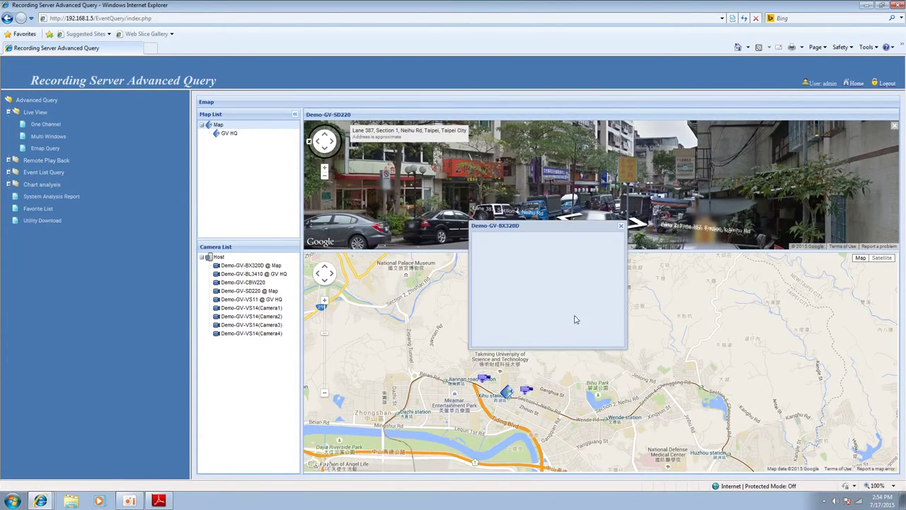
click(620, 227)
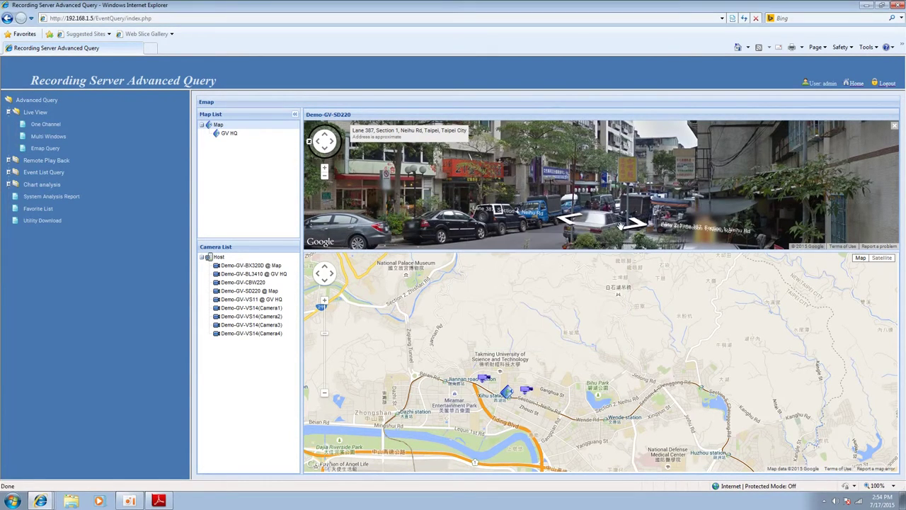
Step: Show the GV HQ floor plan and preview the Demo-GV-BL3410 live feed
click(230, 133)
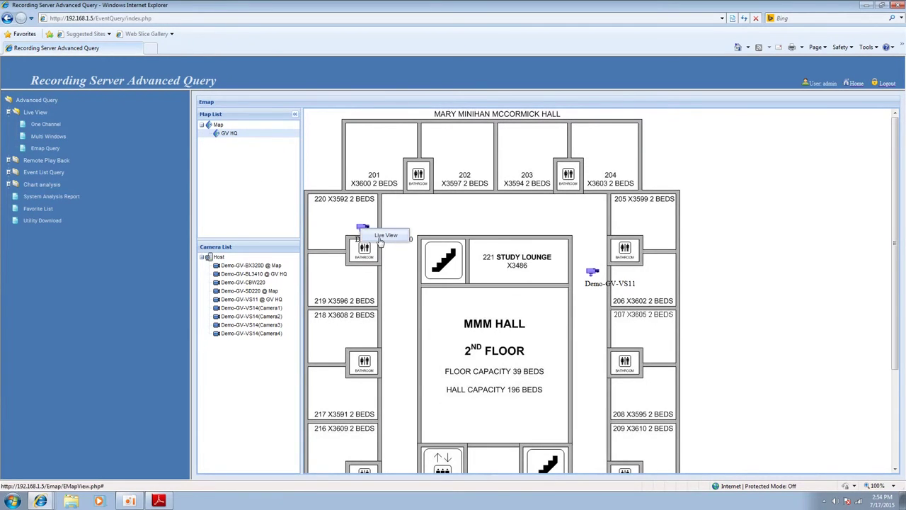
click(362, 230)
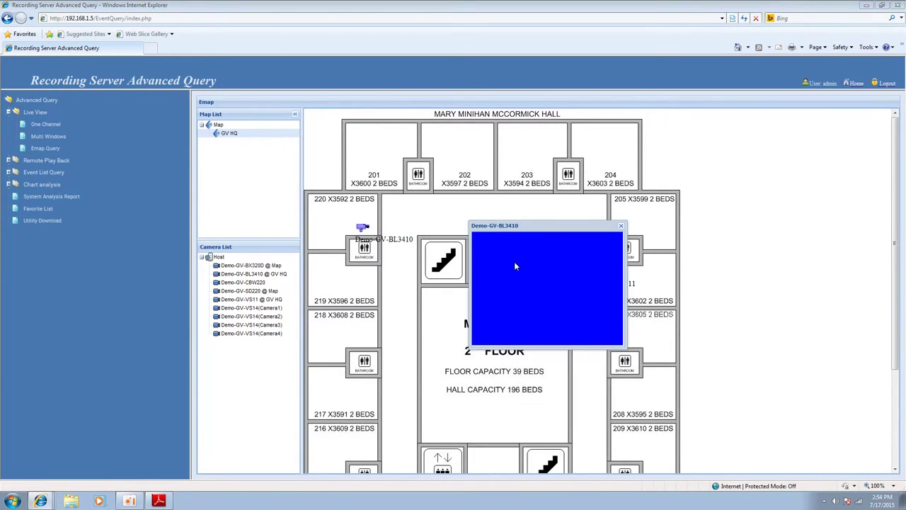
click(621, 225)
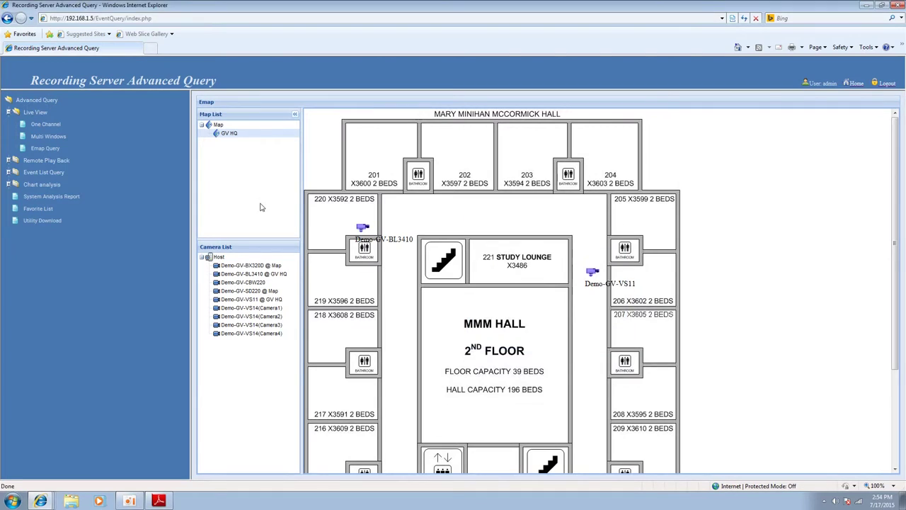
click(9, 161)
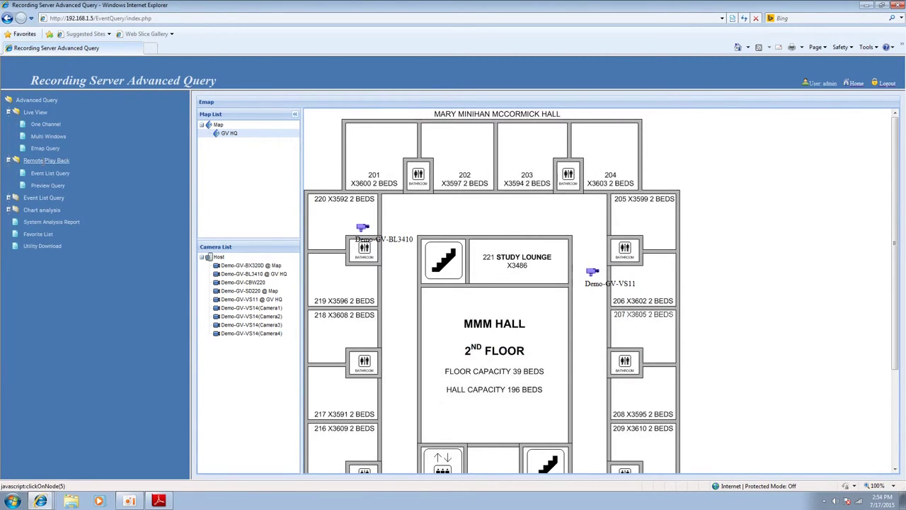
Step: In the remote playback Event List Query, expand the DemostationS5 and Demo-GV-CBW220 camera lists
click(50, 175)
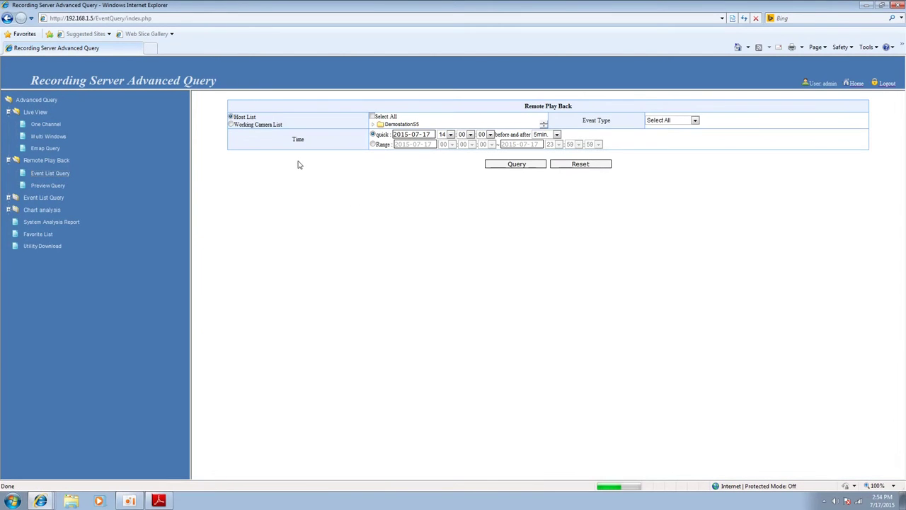
click(374, 125)
click(374, 125)
click(374, 125)
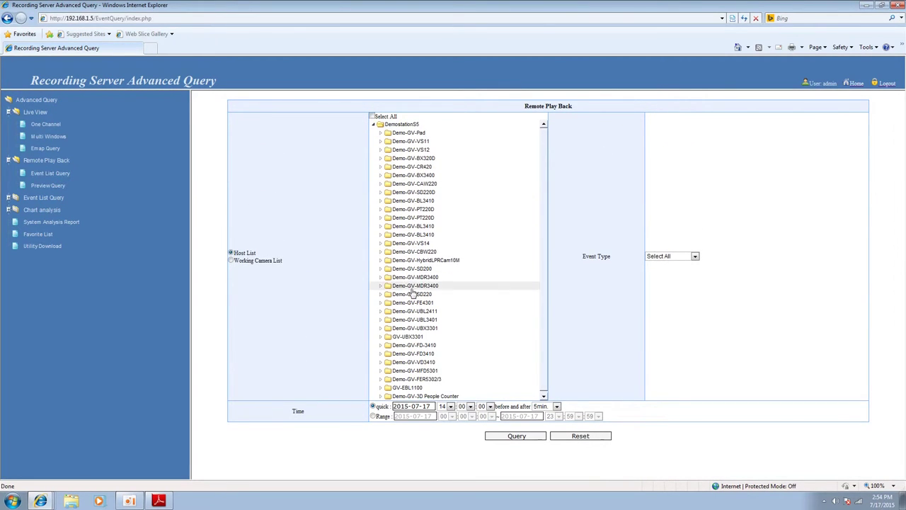
click(380, 252)
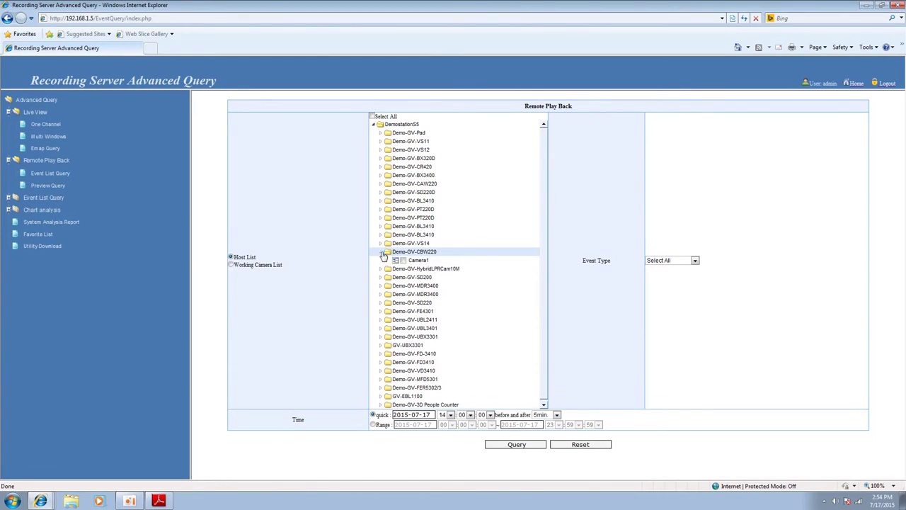
Step: Keep all event types selected, switch to a custom date range, and run the query
click(663, 264)
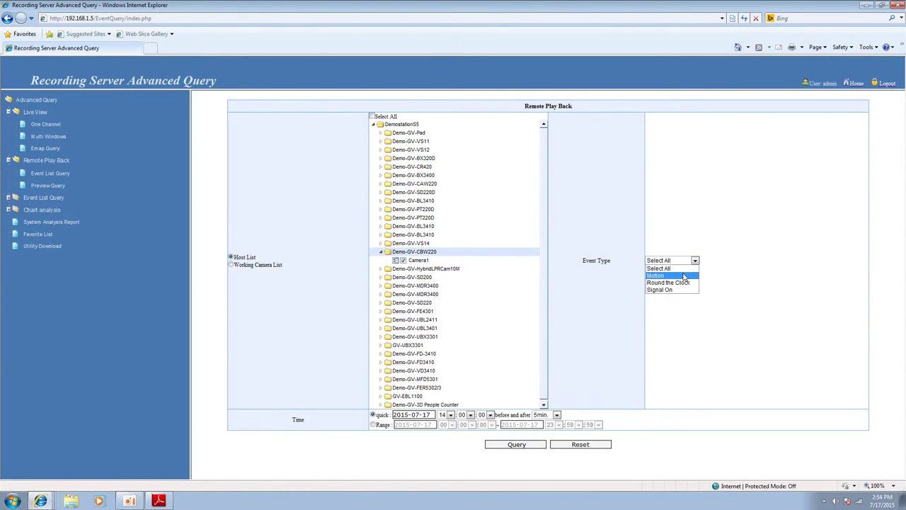
click(678, 269)
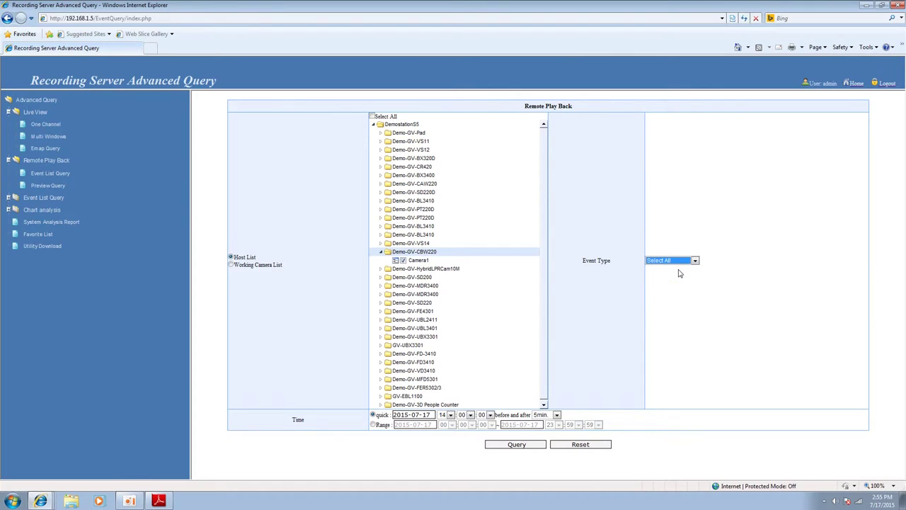
click(373, 425)
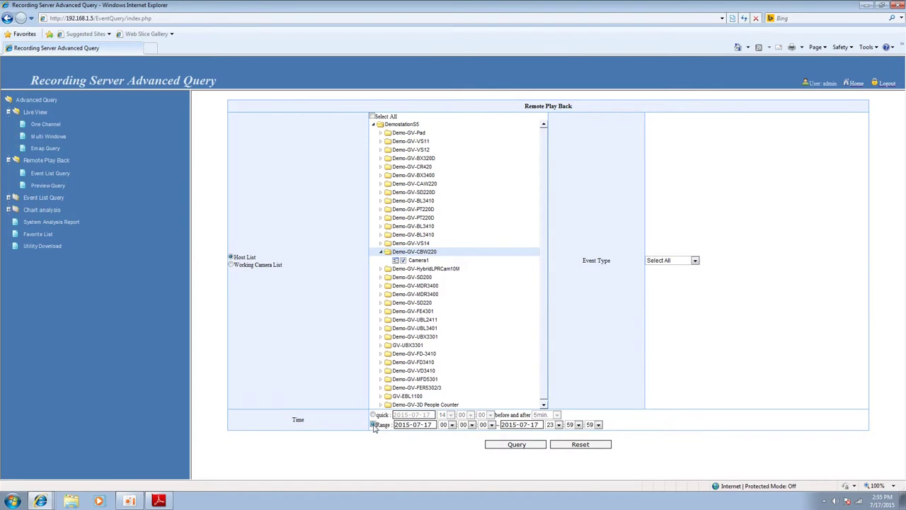
click(508, 444)
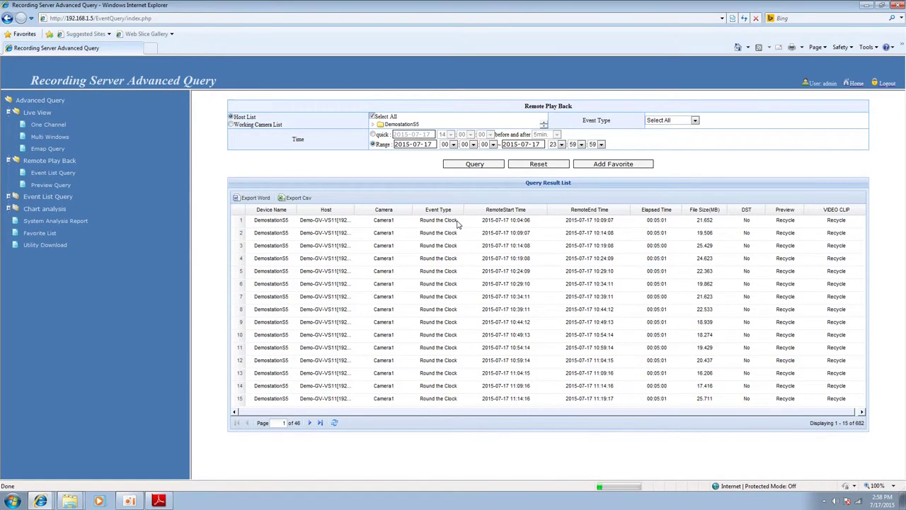
click(61, 186)
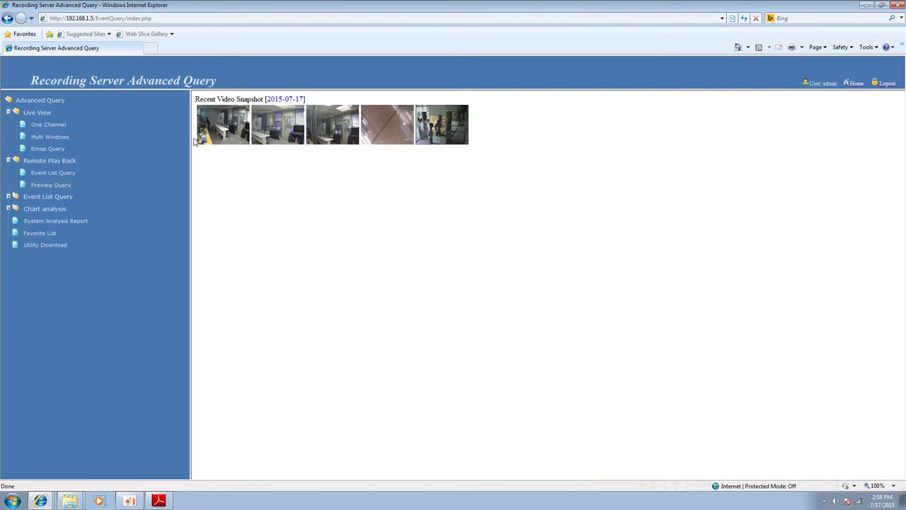
click(221, 132)
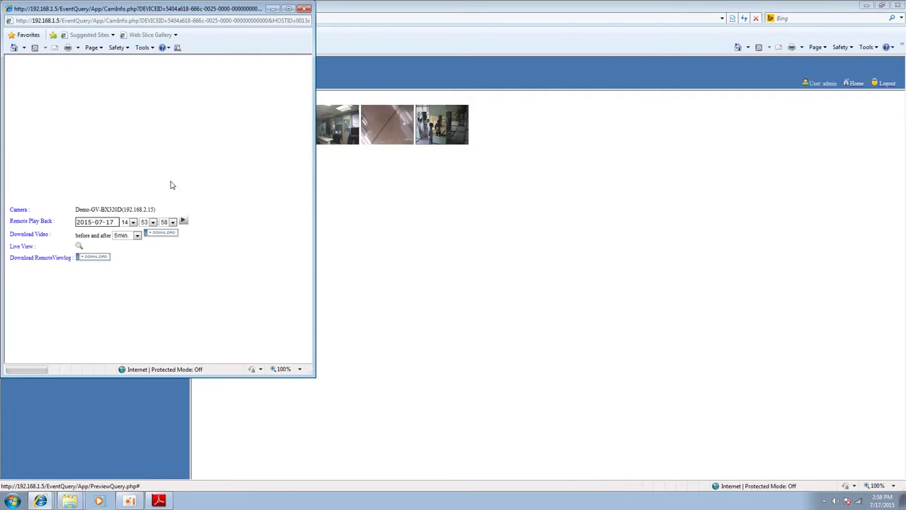
click(184, 221)
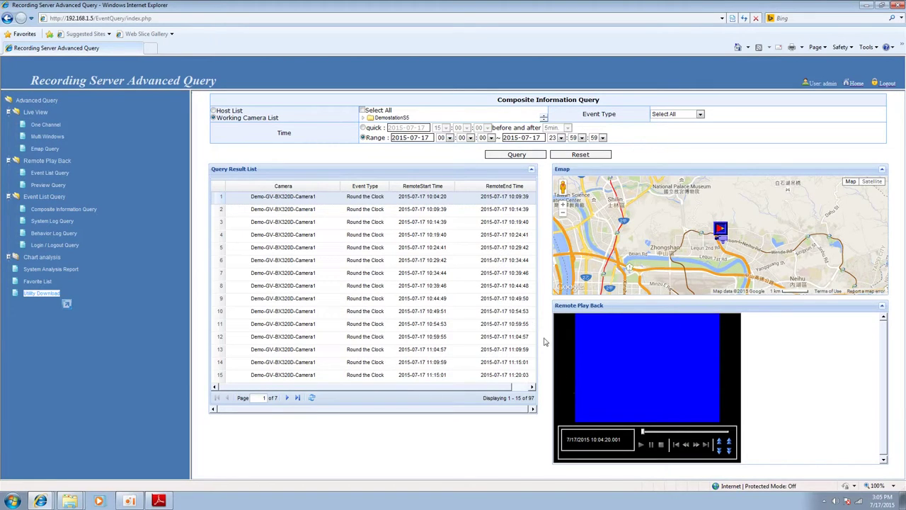
Step: Sort results by latest RemoteStart Time, play the 15:00:33 recording, then open System Log Query
click(434, 186)
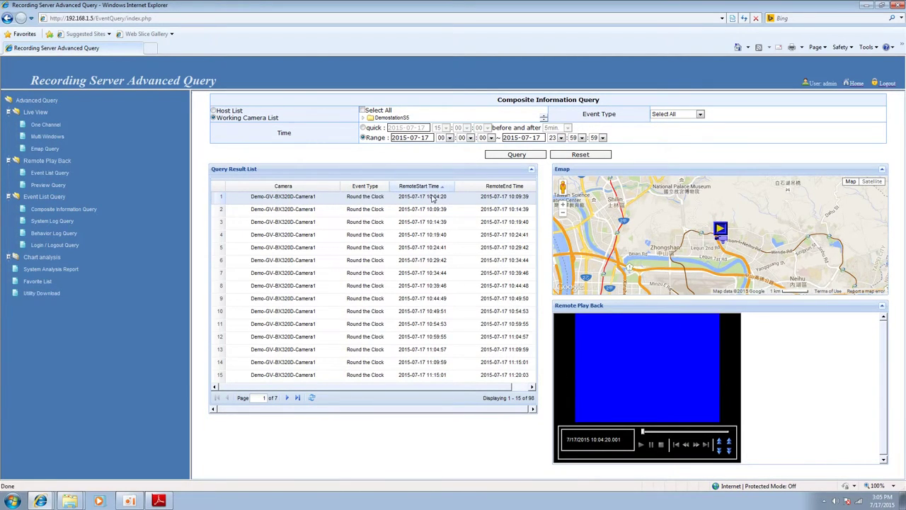
click(433, 189)
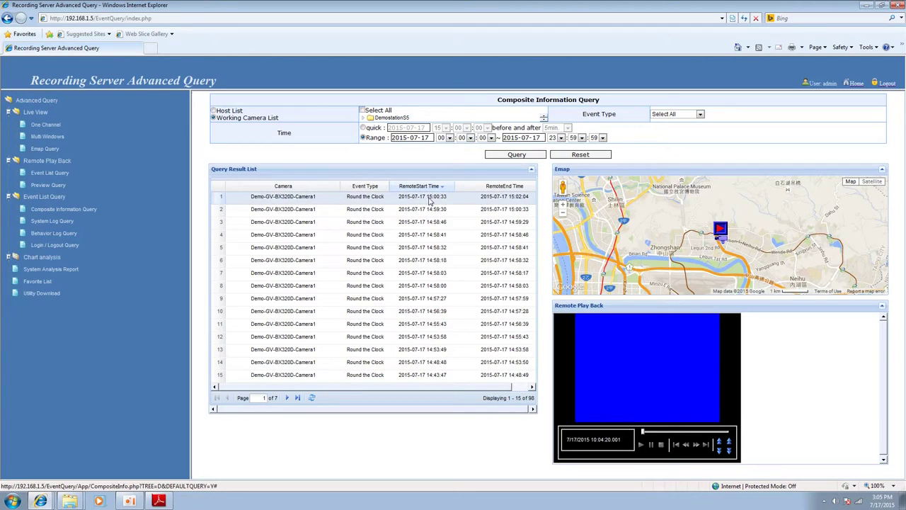
click(429, 202)
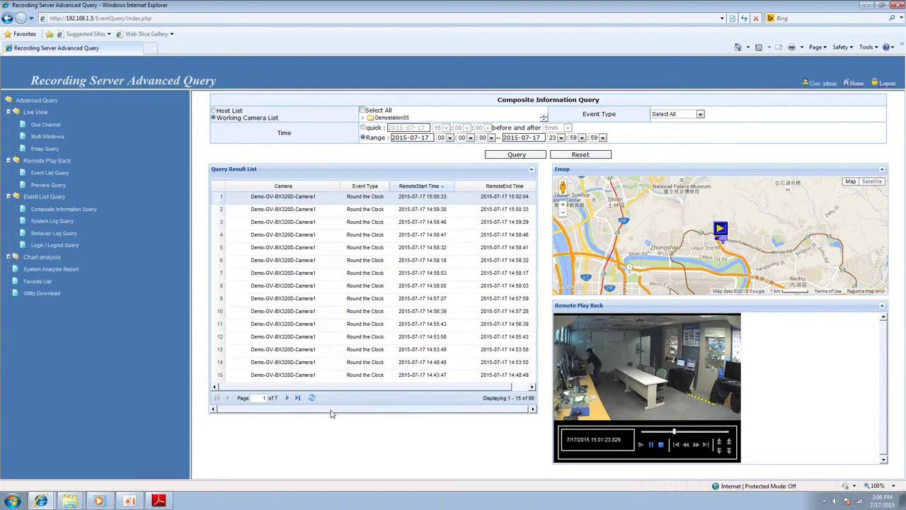
click(53, 222)
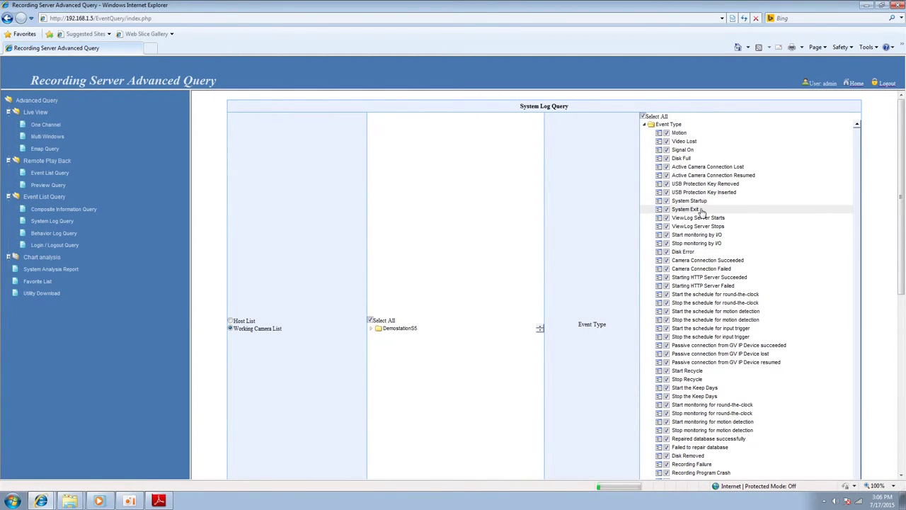
Step: Browse the day's system log results, select Demo-GV-BL3410's entry under DemostationS5, then open Behavior Log Query
scroll(710, 242, down, 1)
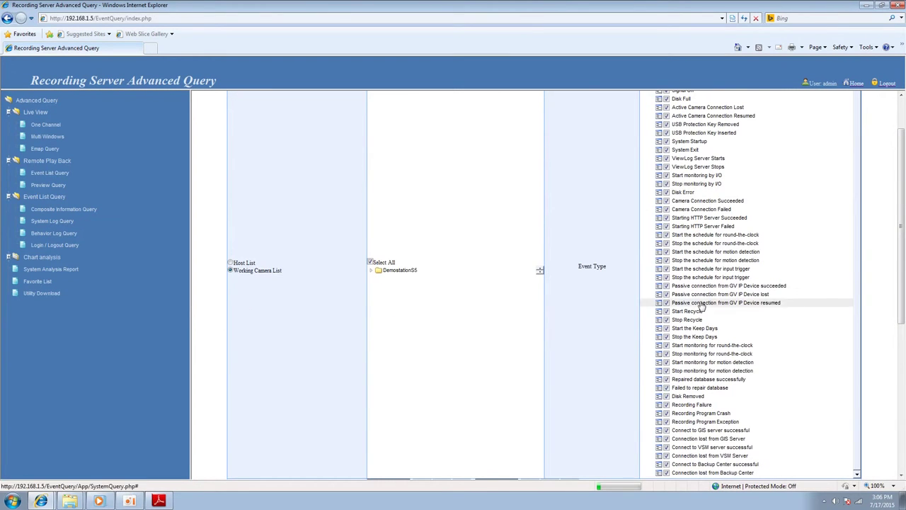
scroll(708, 311, down, 3)
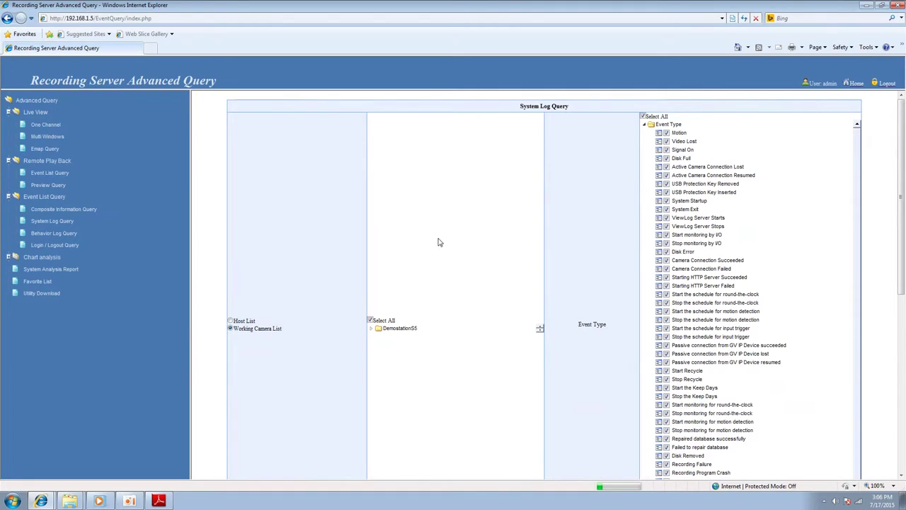
click(369, 328)
scroll(371, 329, down, 5)
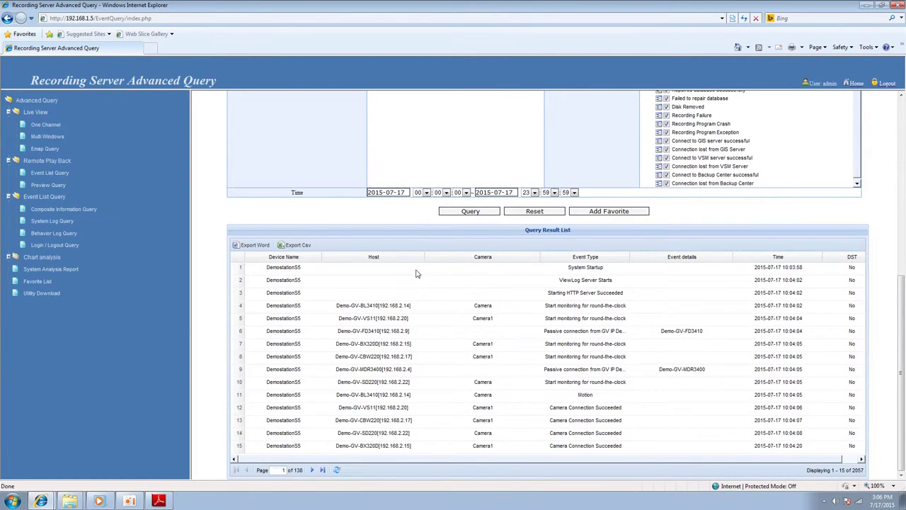
click(478, 305)
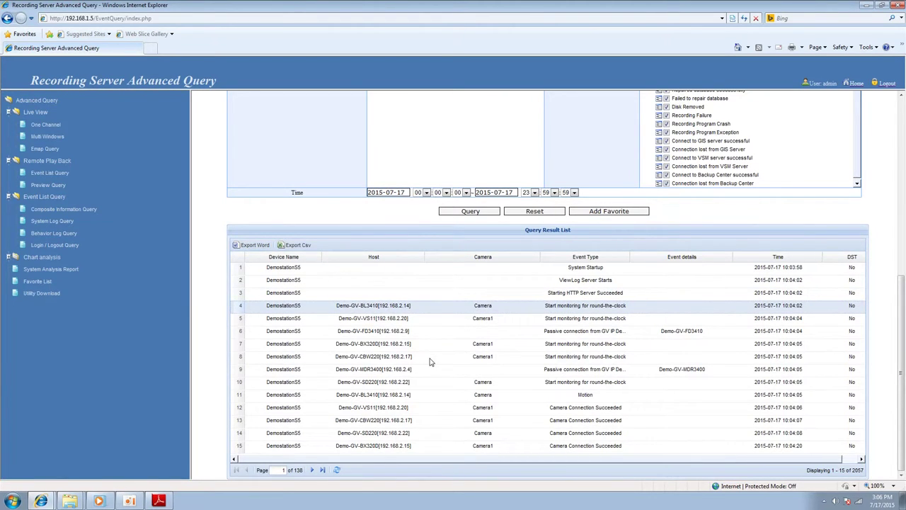
click(65, 237)
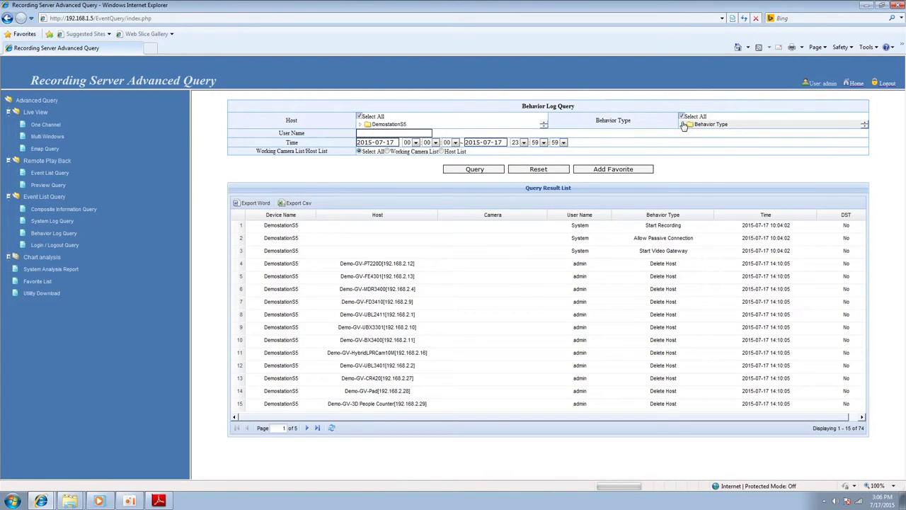
Step: Expand and scroll through the full Behavior Type list, then open the Login / Logout Query form
click(683, 125)
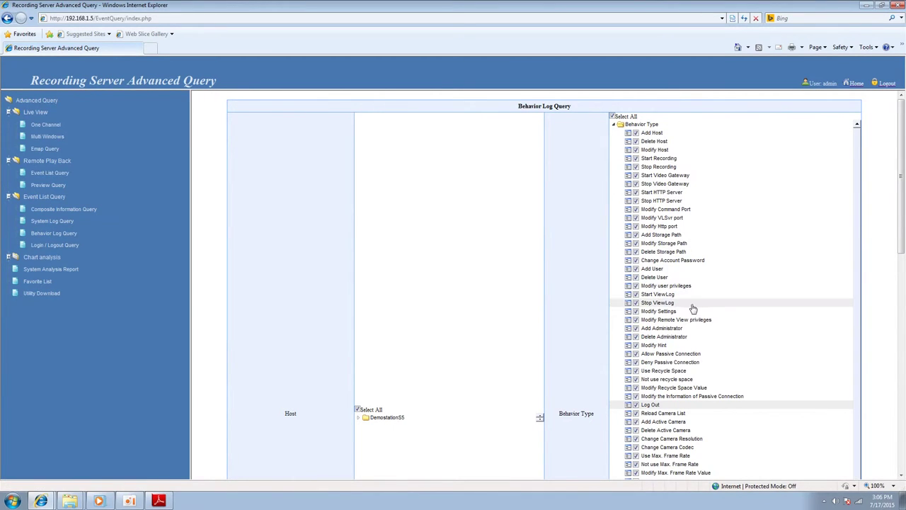
scroll(679, 306, down, 3)
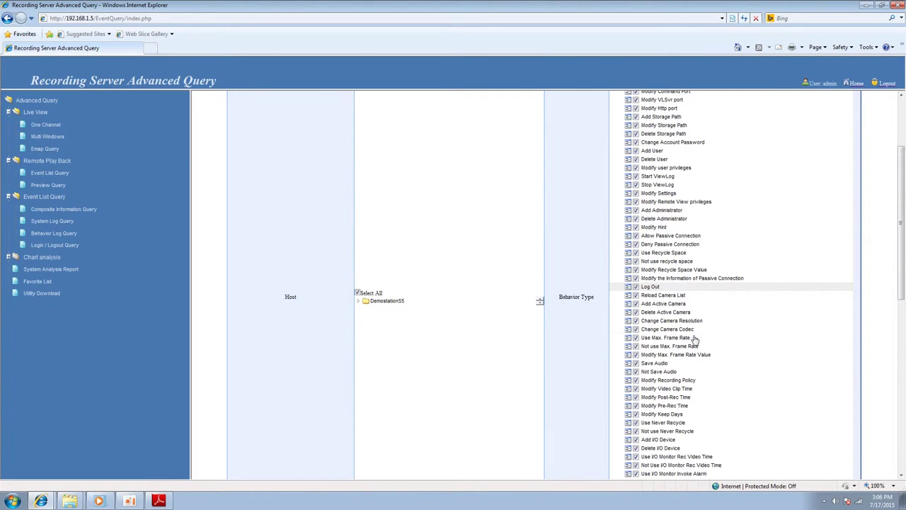
scroll(696, 338, down, 3)
scroll(696, 338, down, 3)
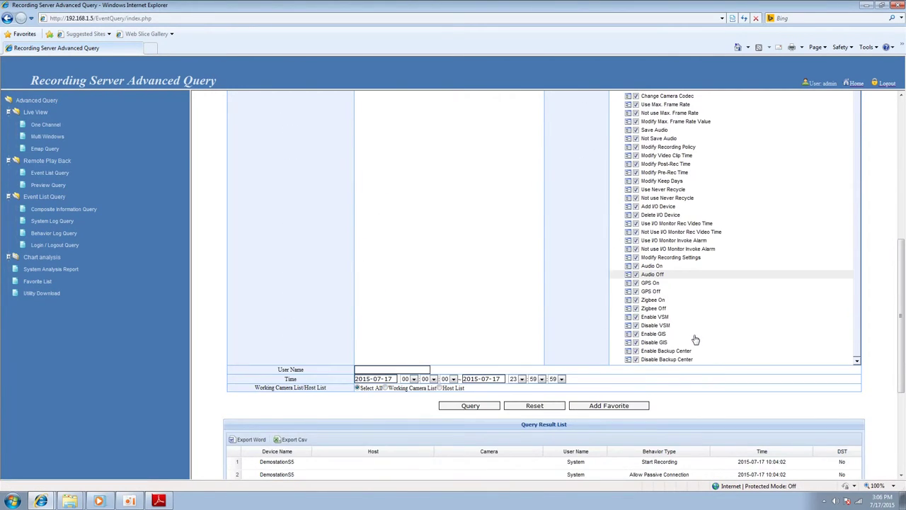
scroll(696, 338, down, 5)
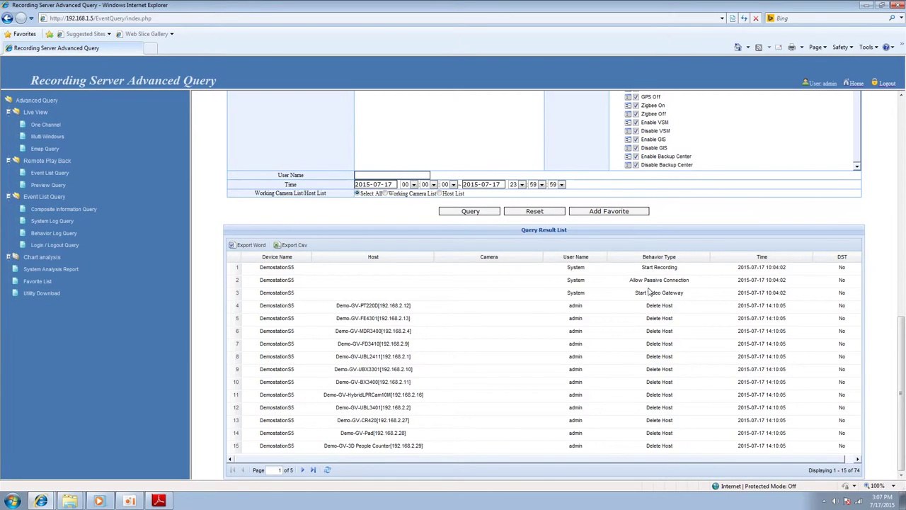
click(55, 244)
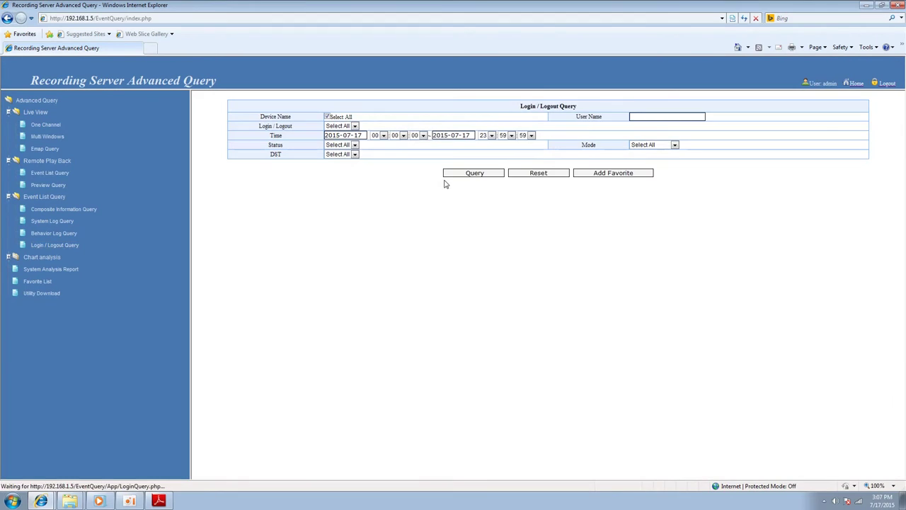
Step: Run the Login / Logout query for 2015-07-17 and expand the Chart analysis section
click(446, 181)
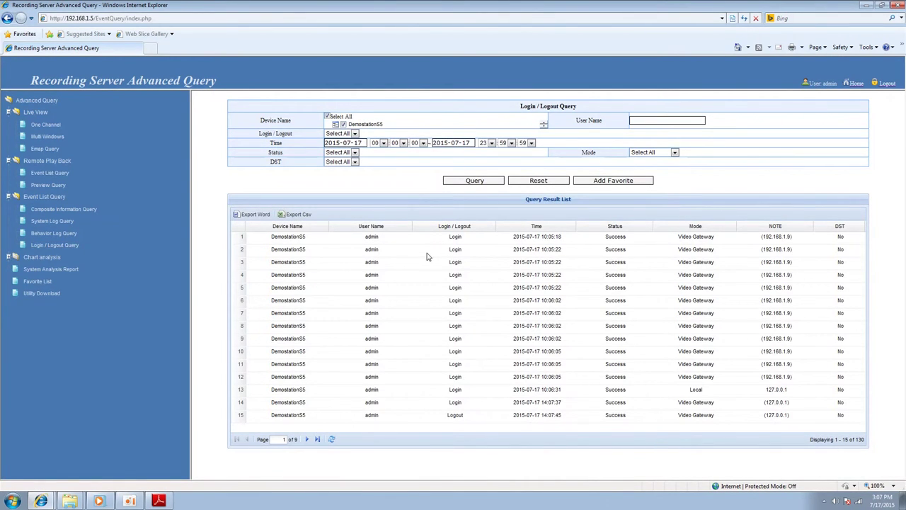
click(11, 258)
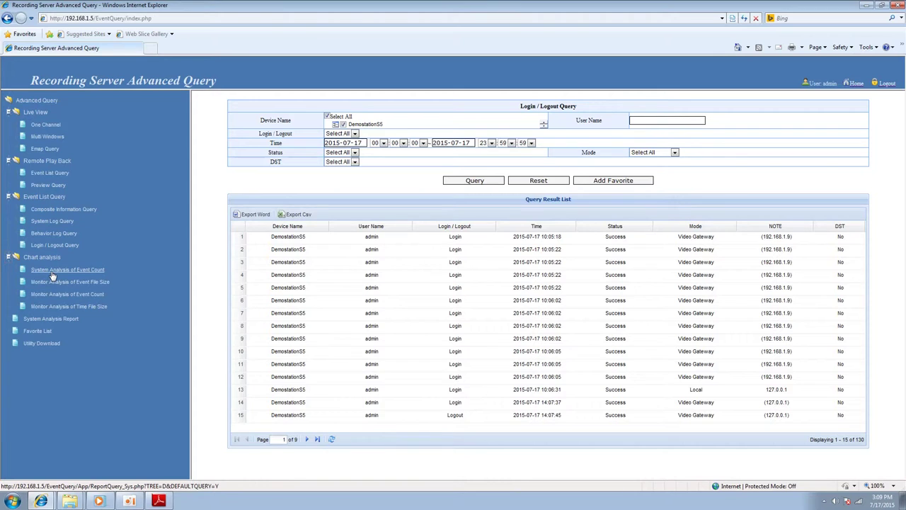
Step: Open System Analysis of Event Count and switch its chart from bar to pie to line graph
click(51, 272)
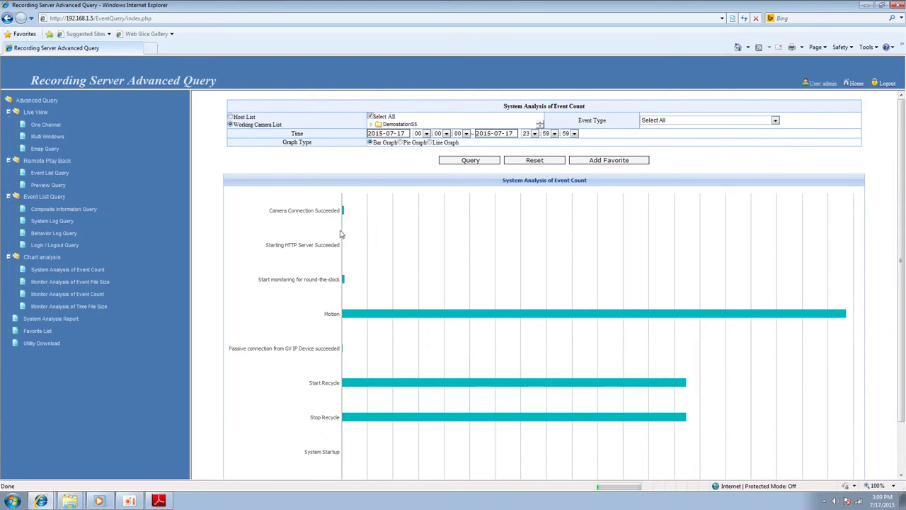
scroll(370, 283, down, 2)
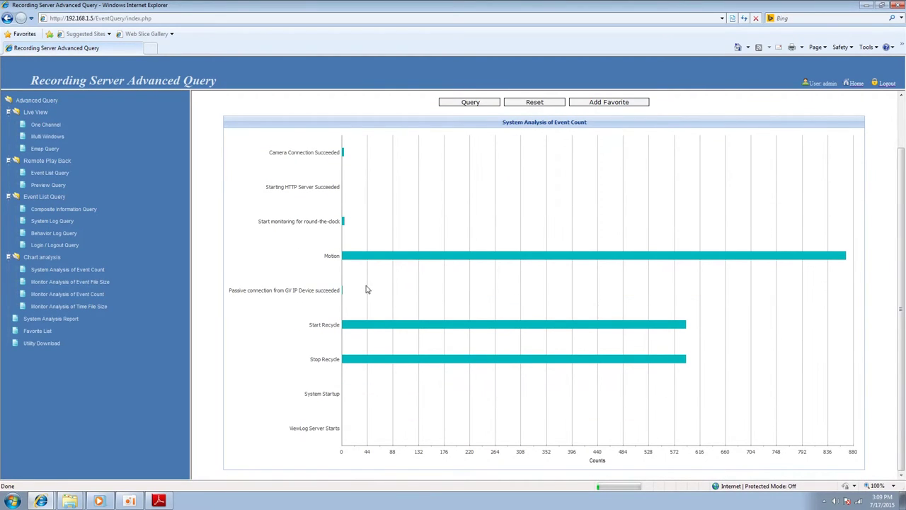
scroll(370, 292, up, 2)
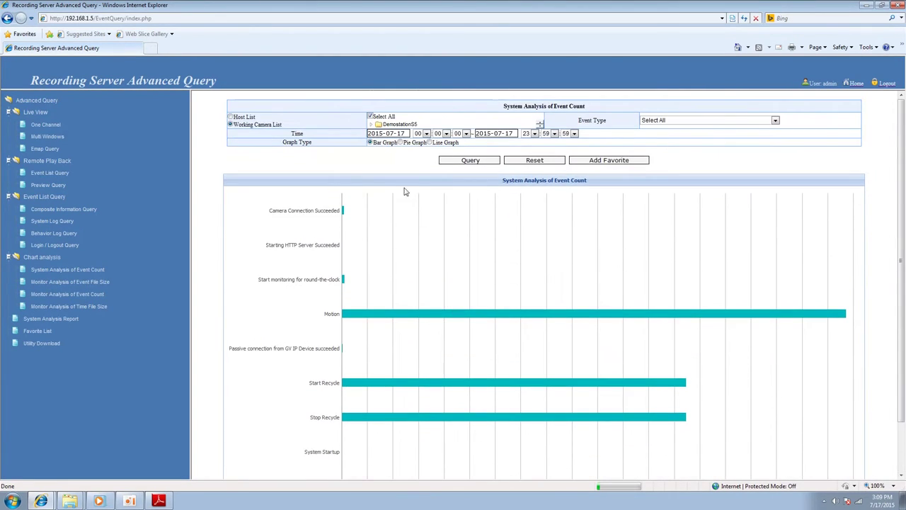
click(467, 161)
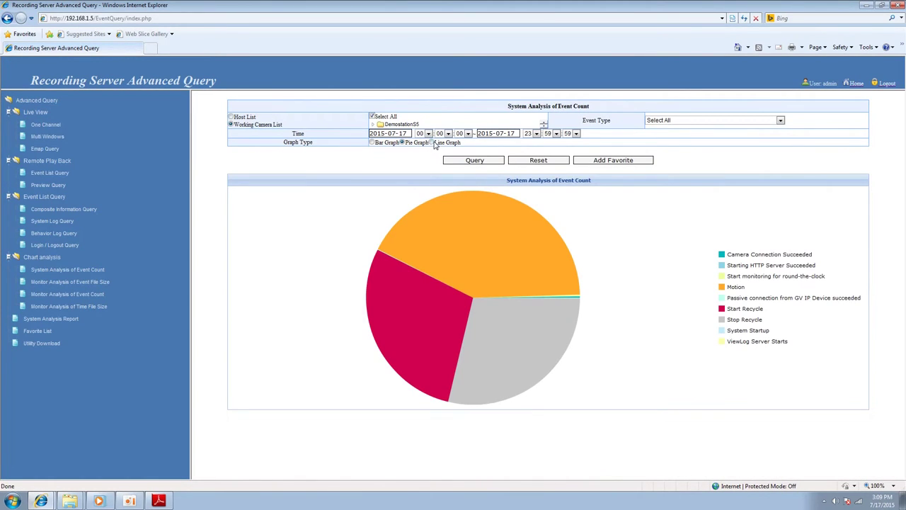
click(468, 162)
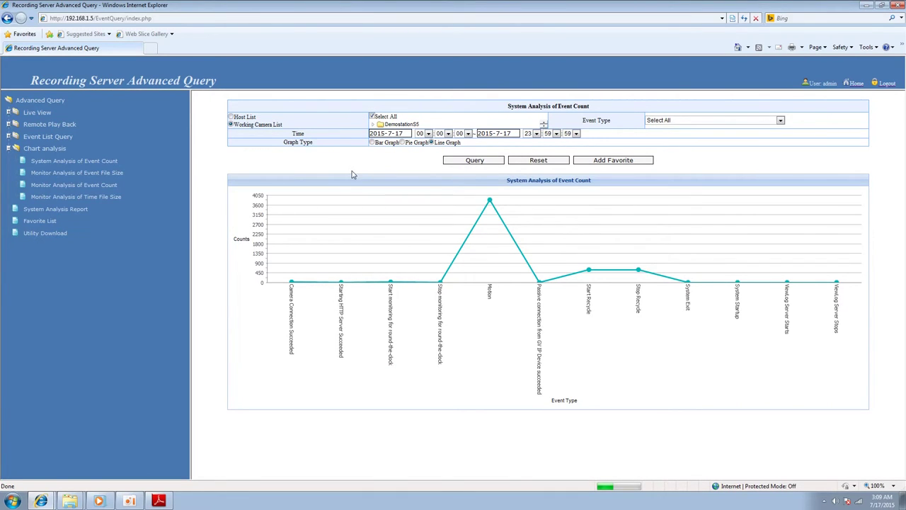
Step: Run Monitor Analysis of Event File Size and read the bars: Motion 33866 MB, Round the Clock 55103 MB
click(112, 176)
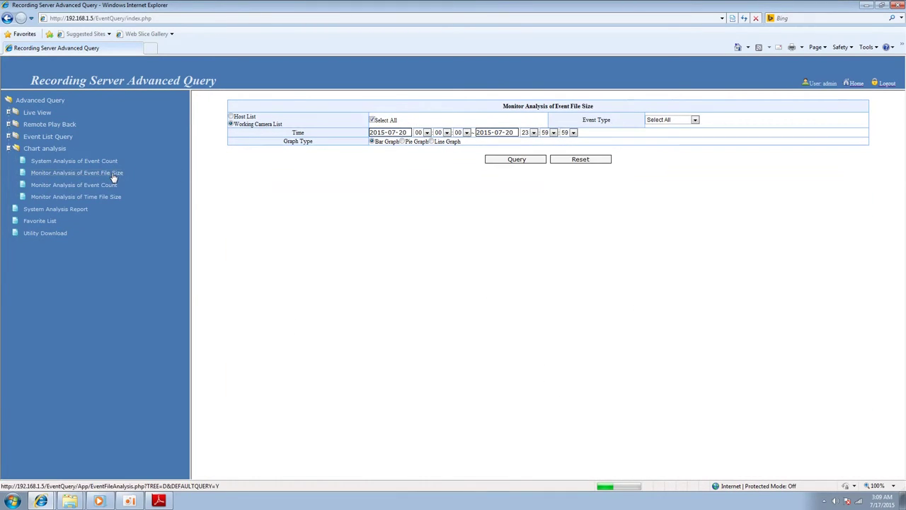
key(Return)
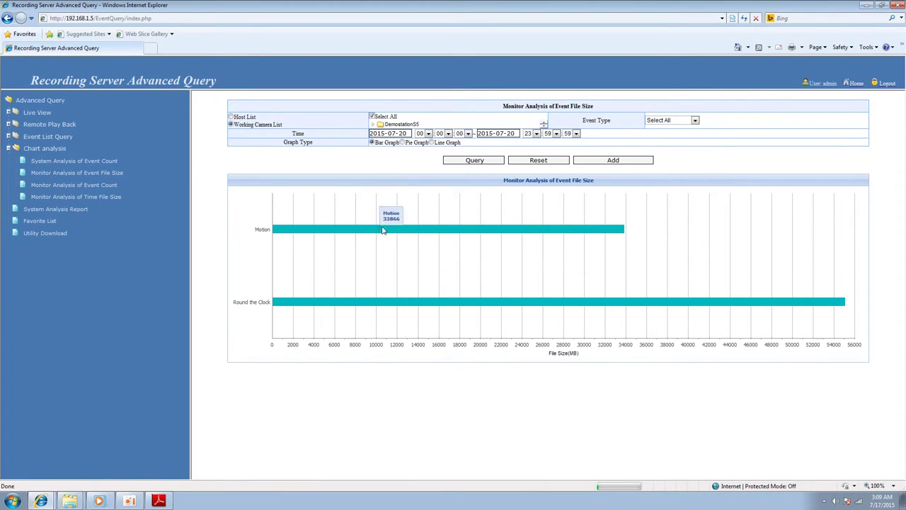
mouse_move(276, 302)
mouse_move(287, 231)
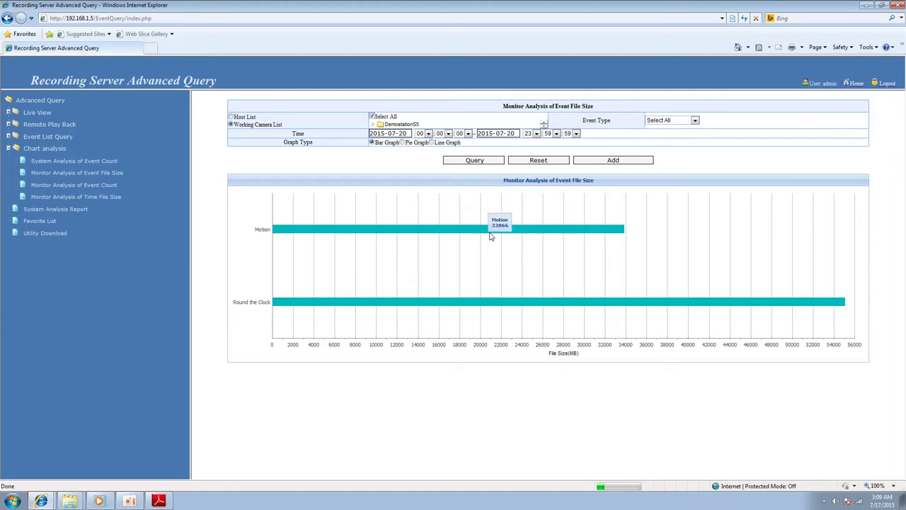
mouse_move(586, 230)
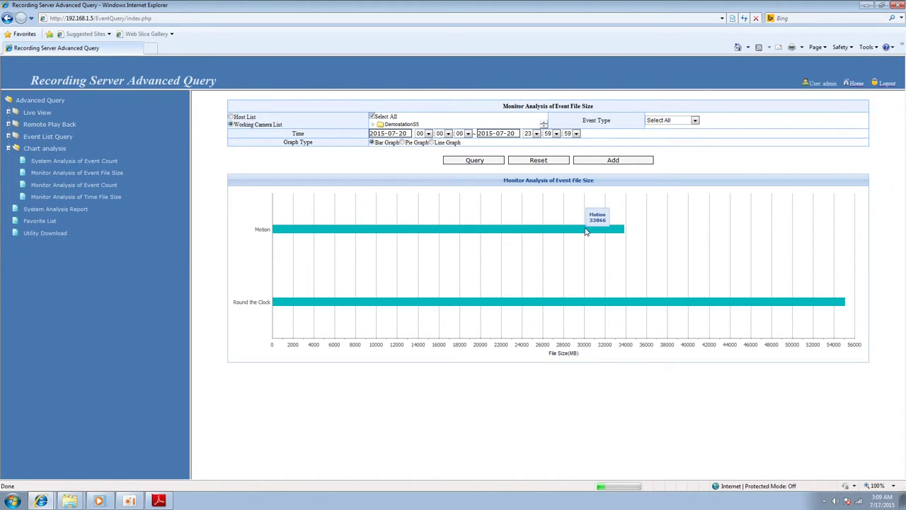
mouse_move(606, 304)
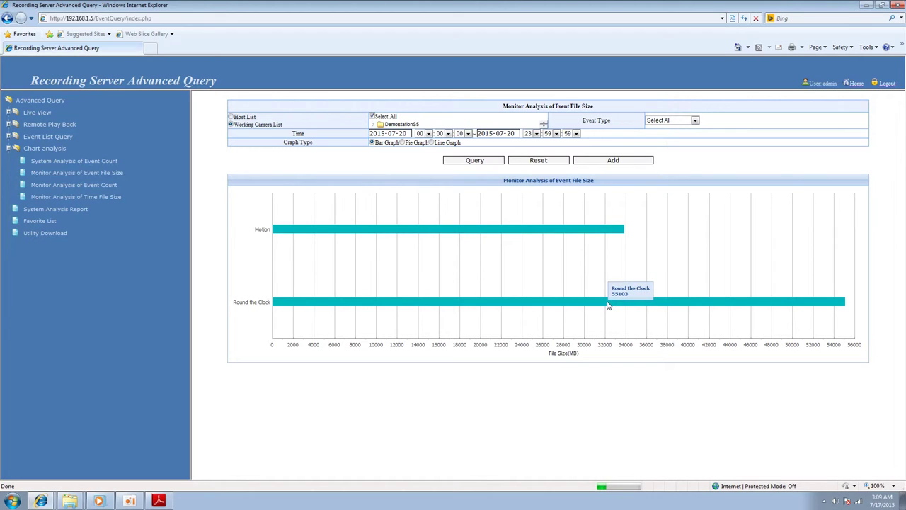
Step: Compare the Monitor Analysis of Event Count bars, then load Monitor Analysis of Time File Size for 2015-07-20
click(111, 188)
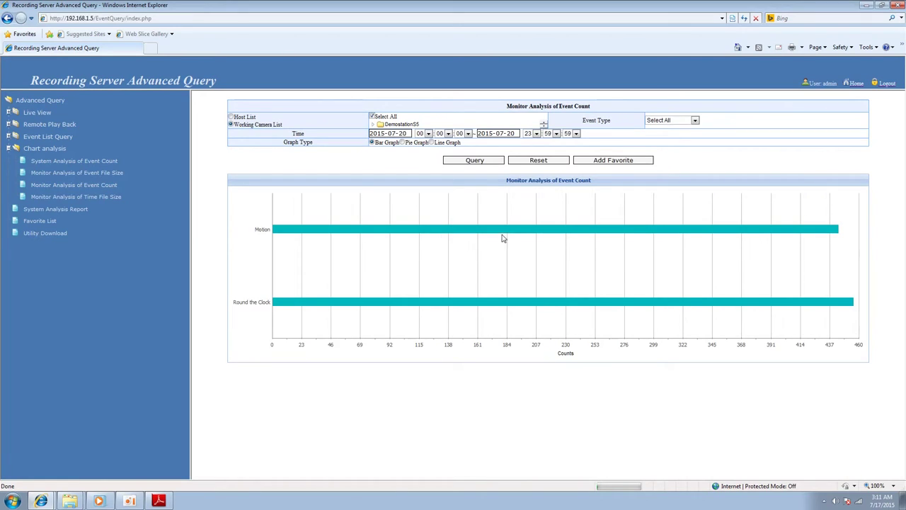
mouse_move(503, 232)
mouse_move(503, 304)
click(89, 200)
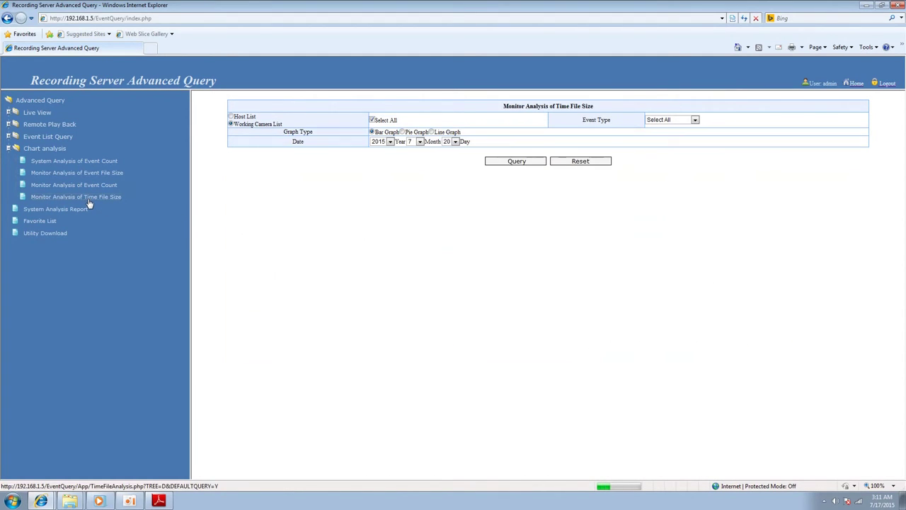